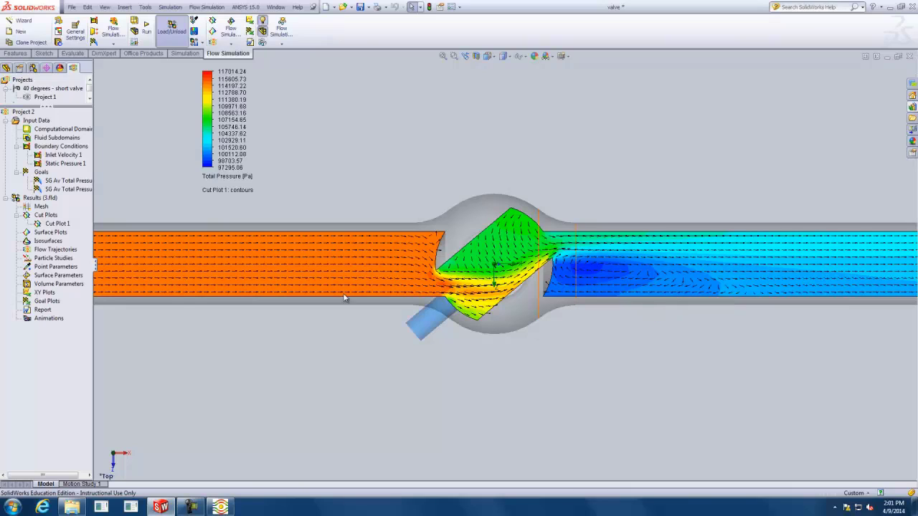
Create Goal Plot 1 including all goals
right_click(45, 305)
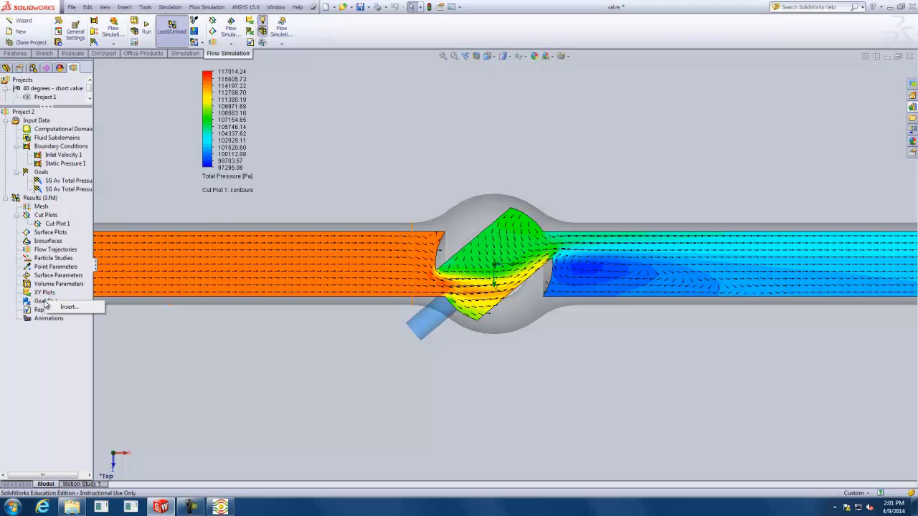
click(68, 307)
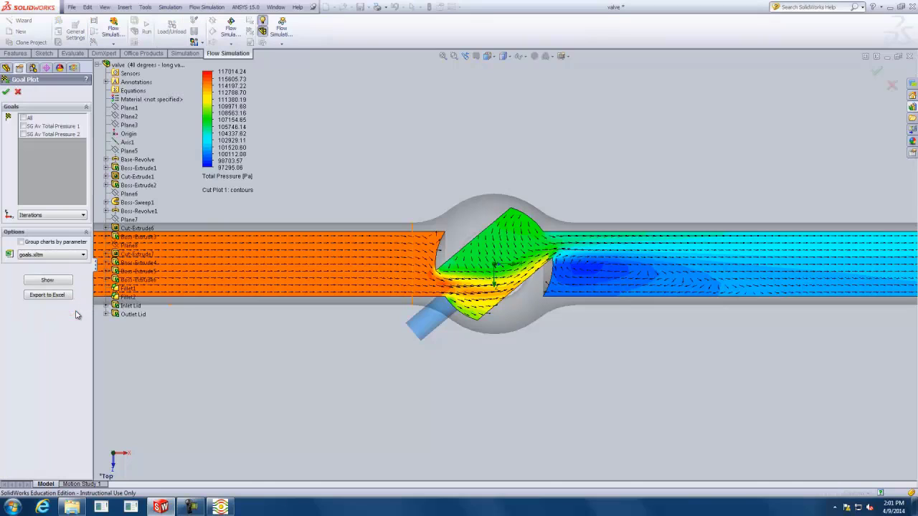
click(23, 118)
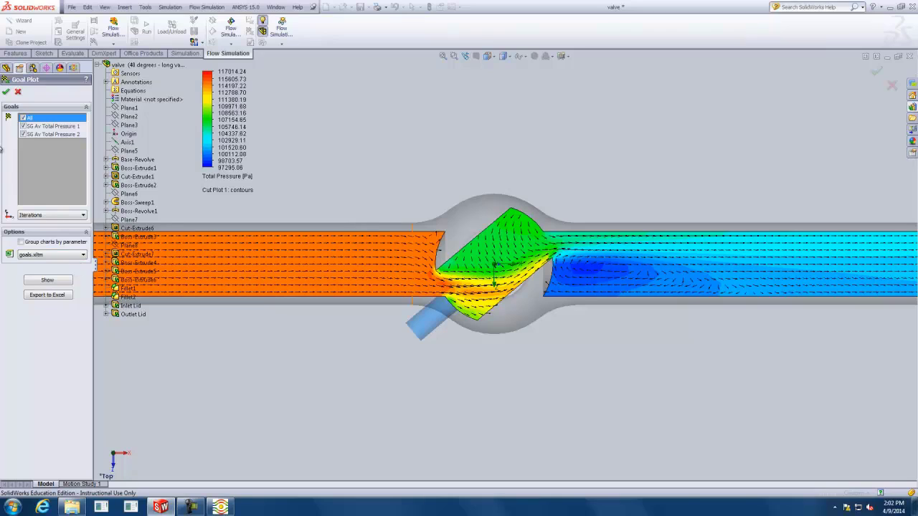
click(7, 91)
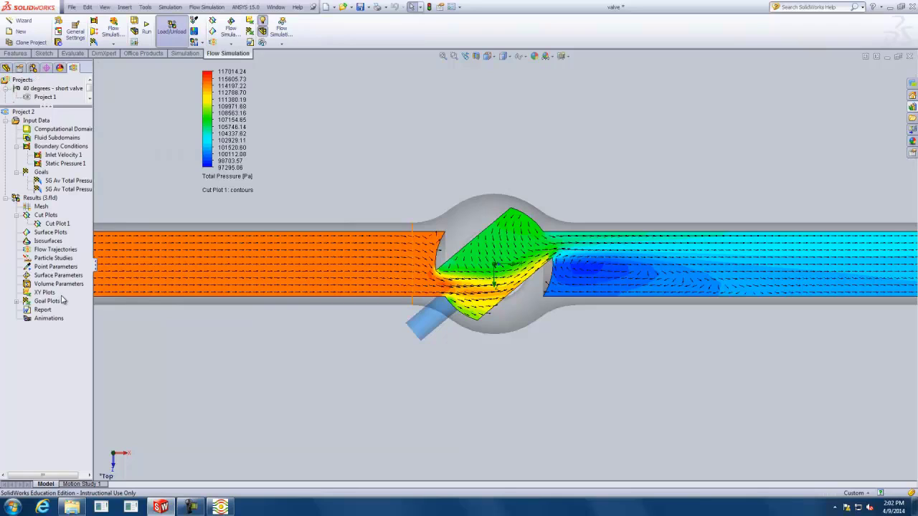
Reopen Goal Plot 1's definition and export it to Excel
click(16, 302)
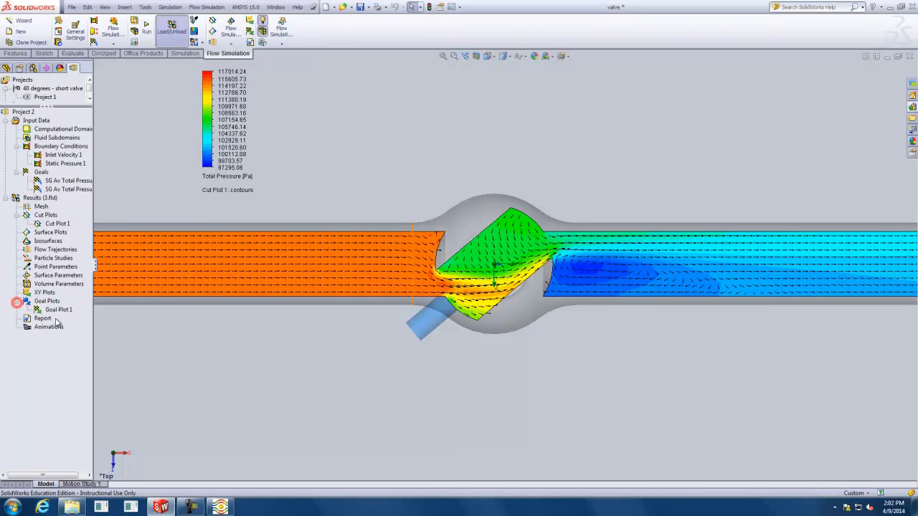
right_click(56, 310)
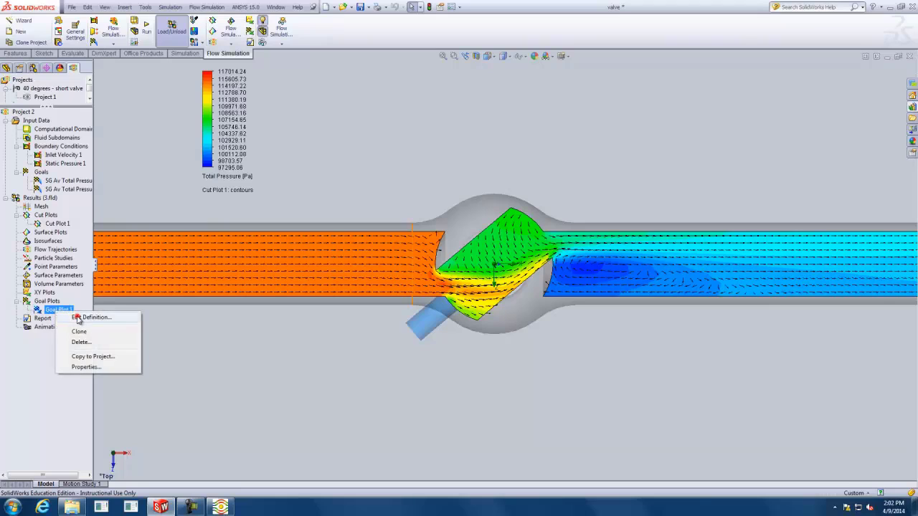
click(64, 318)
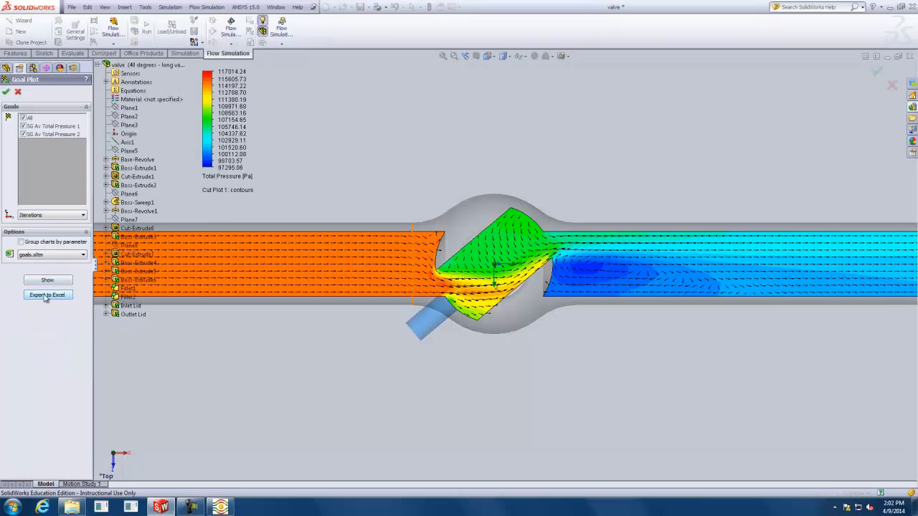
click(46, 295)
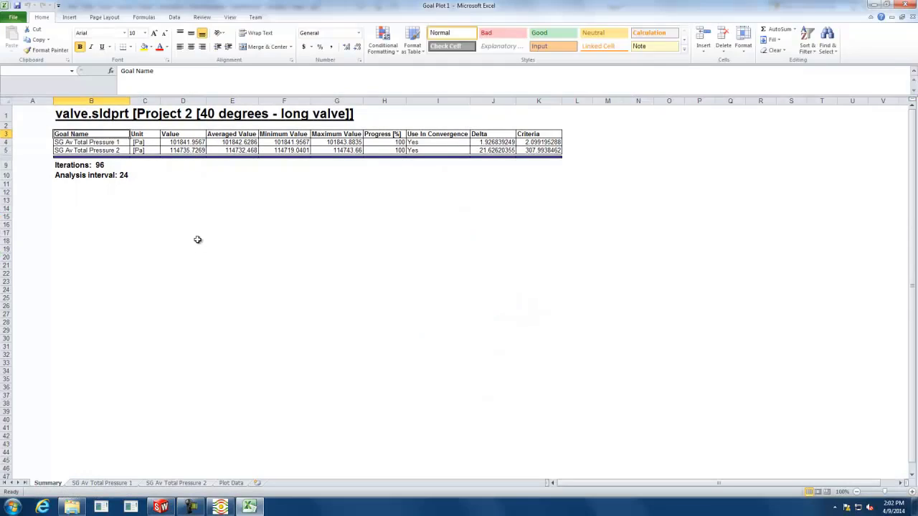
Check the two goals' total-pressure values in cells D4 and D5, then return to SolidWorks
click(177, 143)
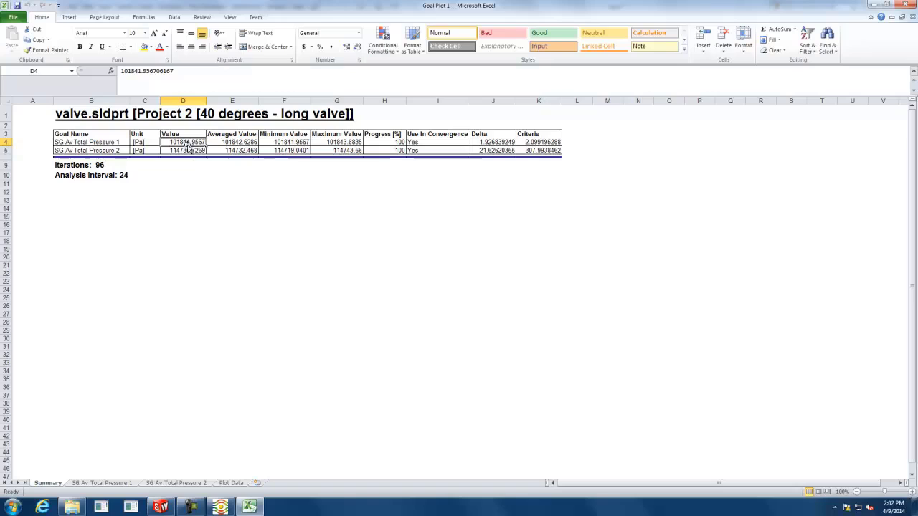
click(184, 150)
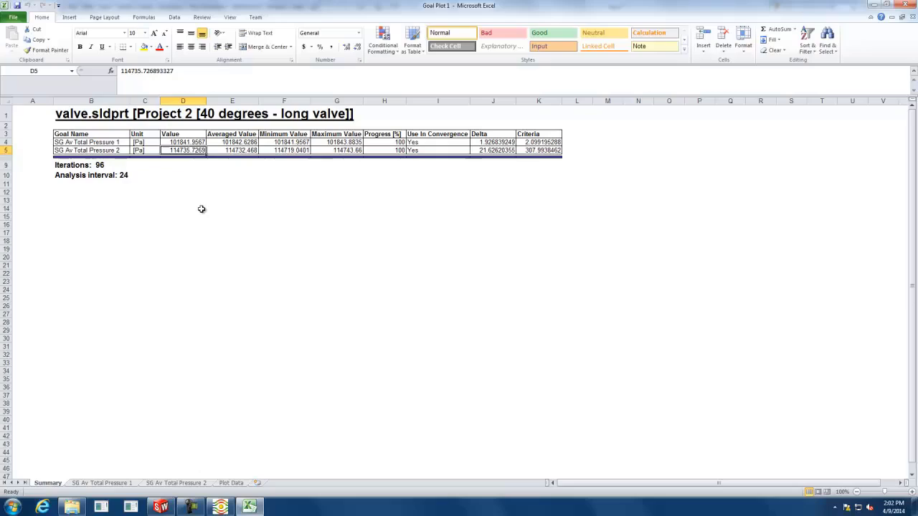
key(alt+Tab)
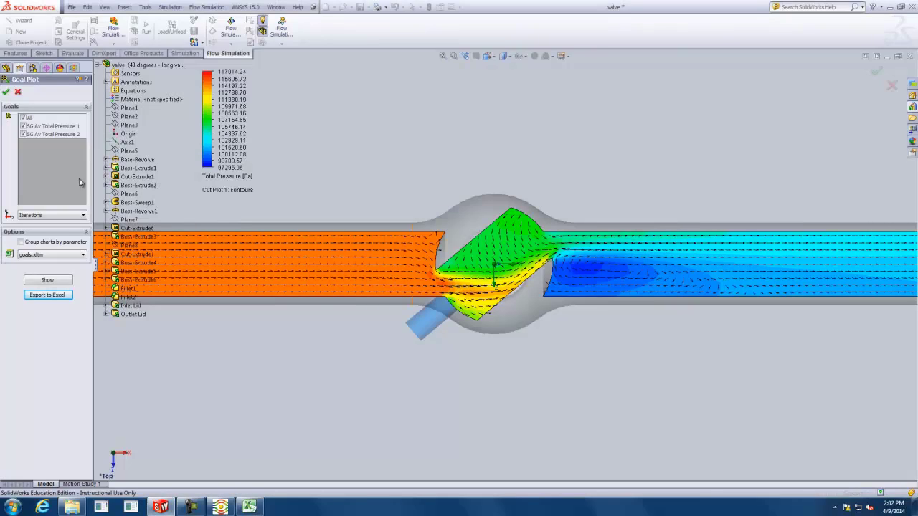
Cancel the Goal Plot settings and launch the Calculator from Flow Simulation Tools
click(18, 94)
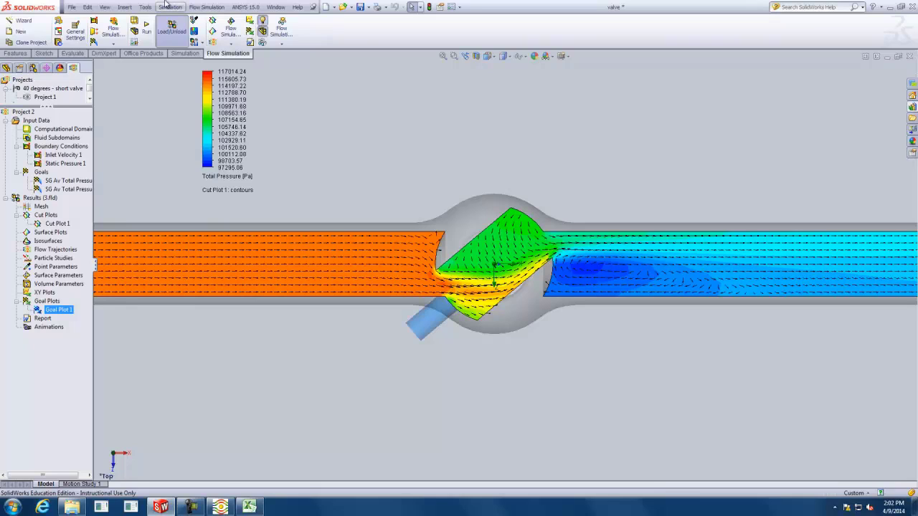
click(206, 8)
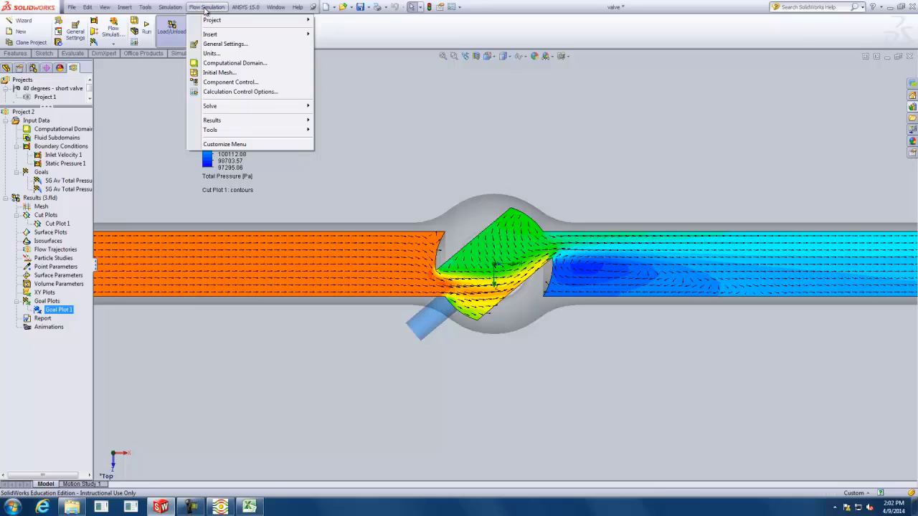
mouse_move(219, 109)
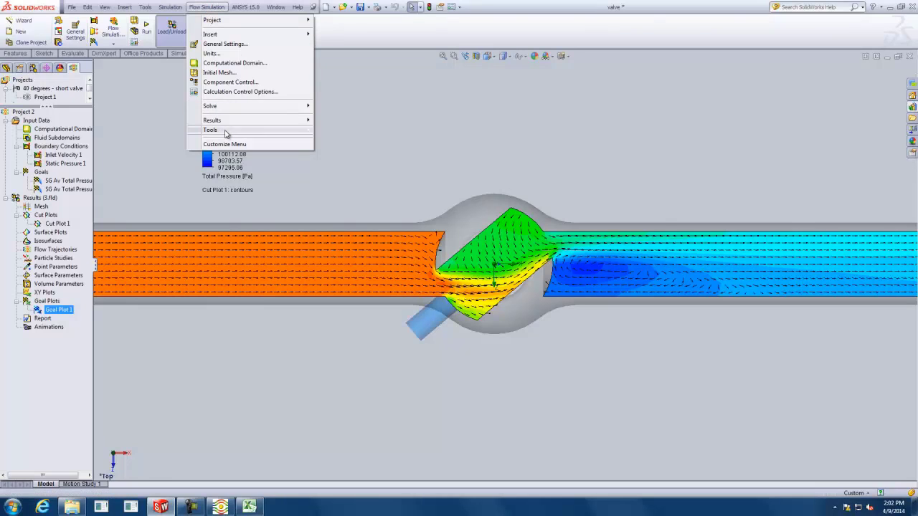
mouse_move(226, 134)
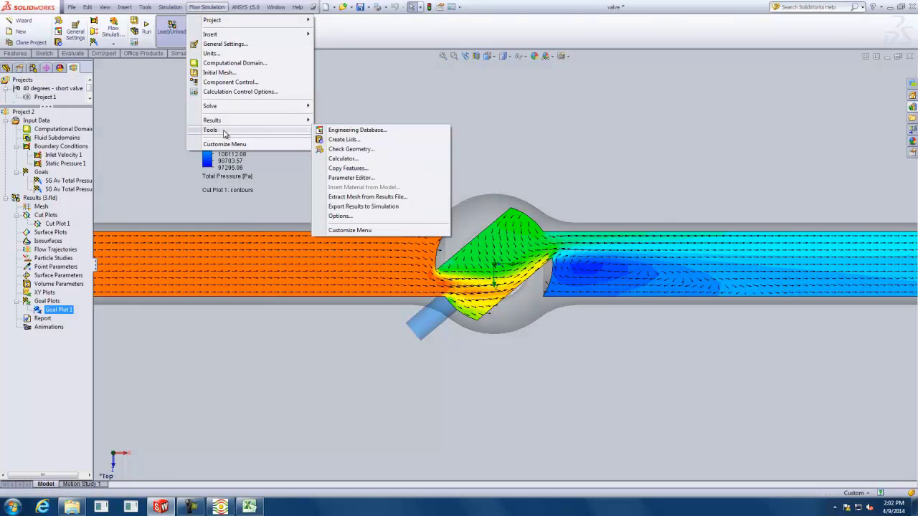
click(343, 162)
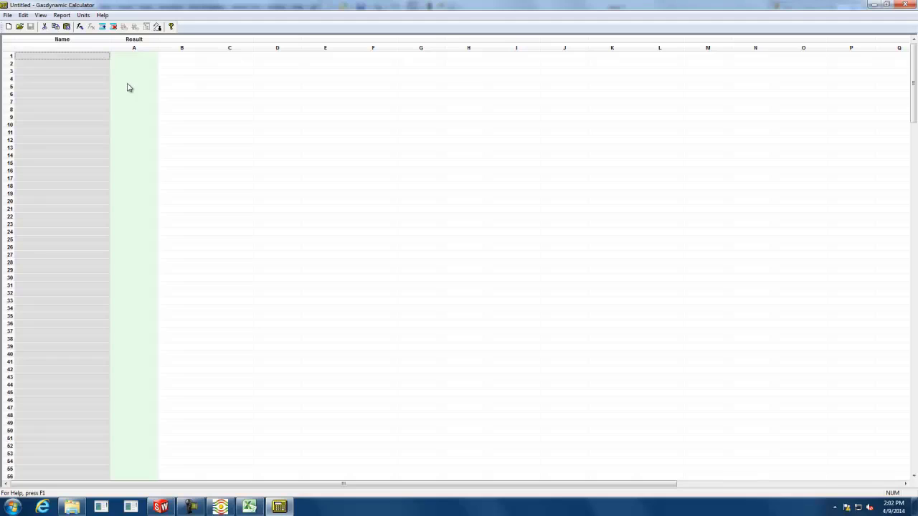
Pick Total pressure loss under Pressure and Temperature as a new formula for row A1
click(133, 55)
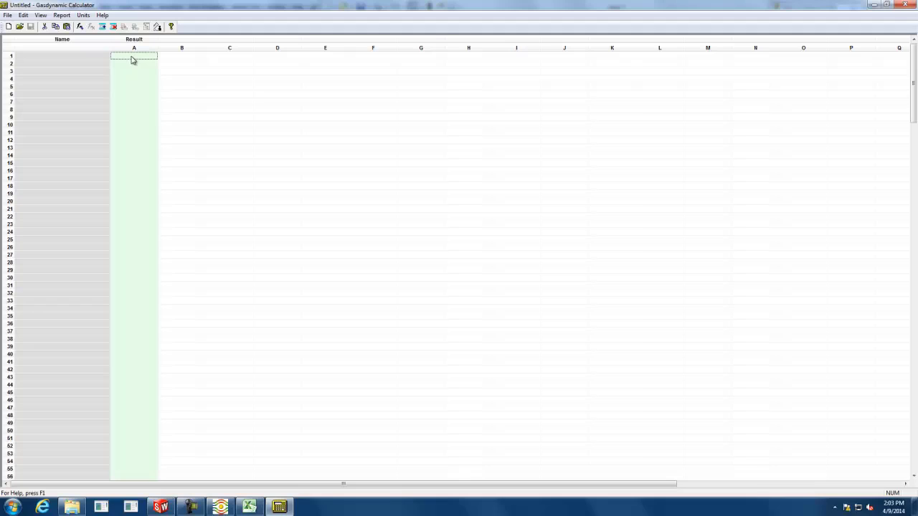
right_click(132, 61)
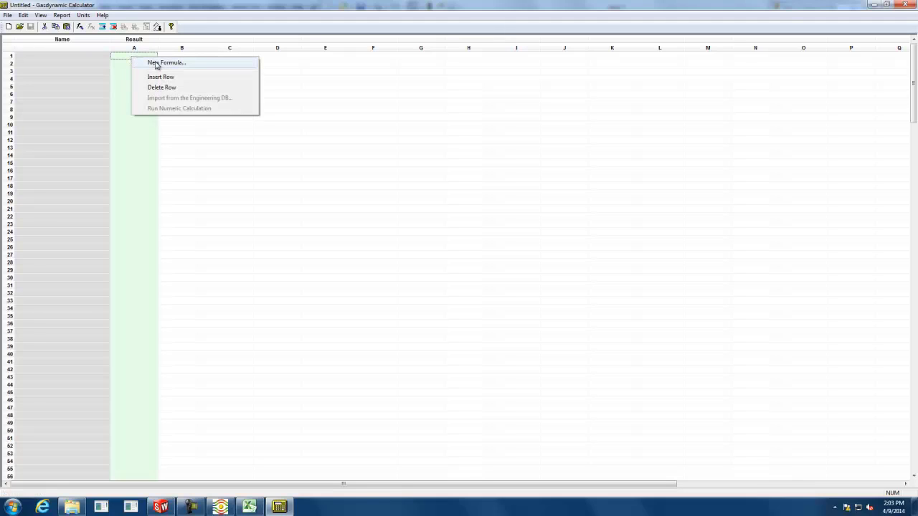
click(156, 64)
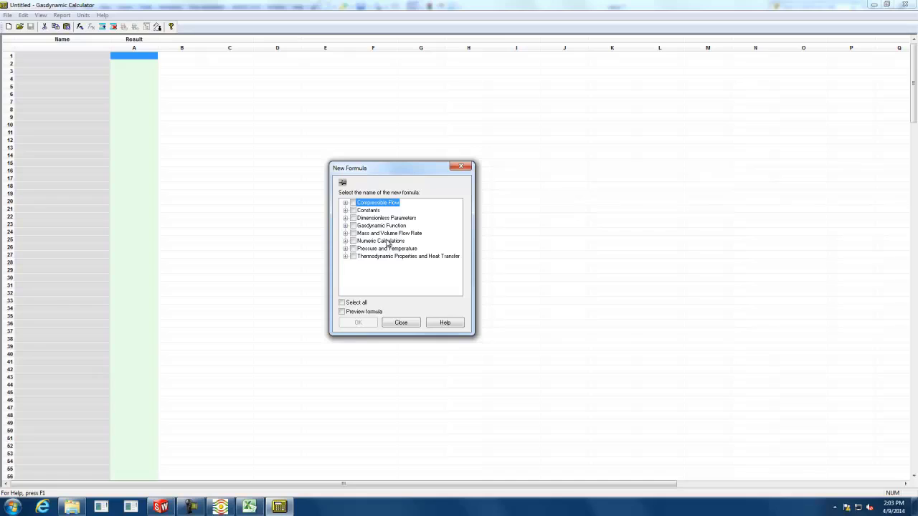
click(344, 248)
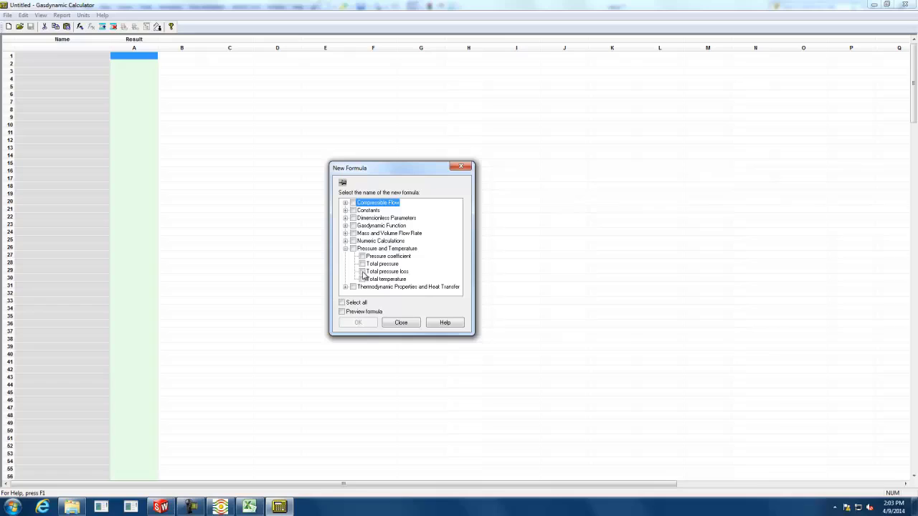
click(362, 271)
Add the Total pressure loss row with density 998.1934 kg/m^3 and velocity 1 m/s
click(360, 323)
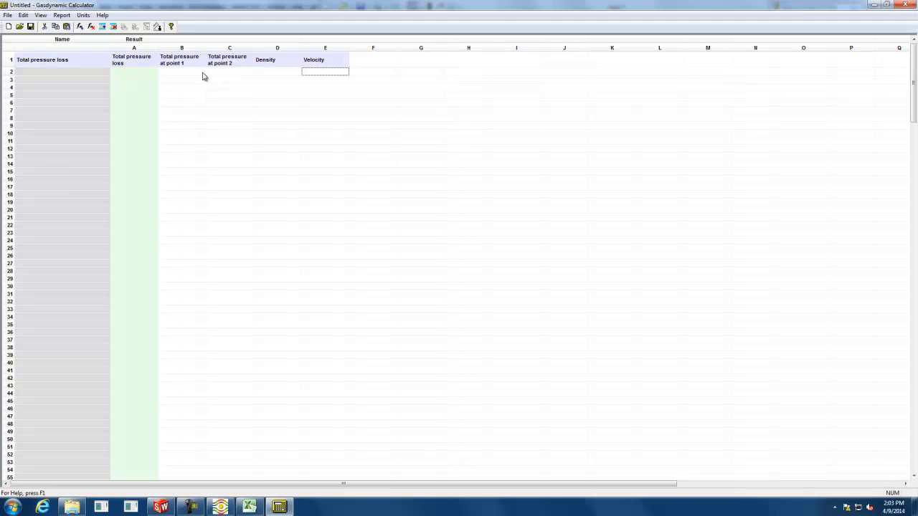
click(272, 73)
text(9)
key(Tab)
text(1)
key(Return)
key(Left)
key(Left)
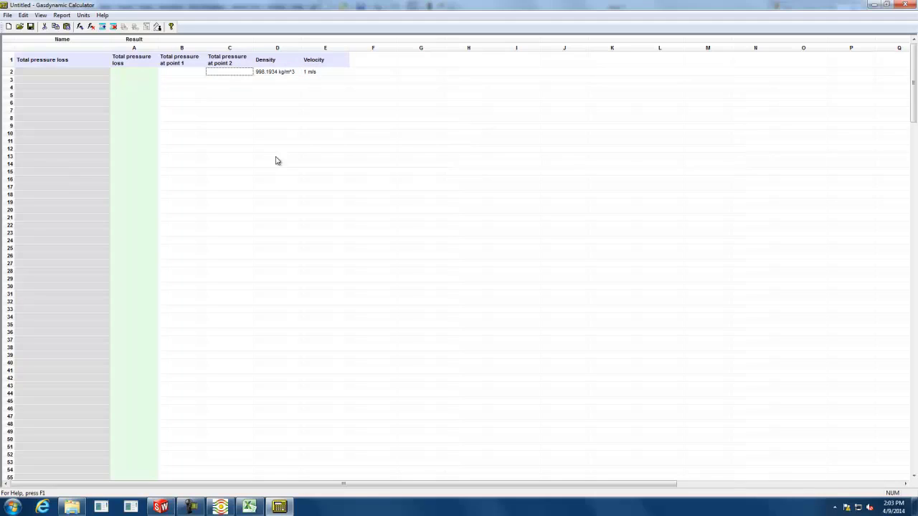
key(Left)
key(alt+Tab)
key(Tab)
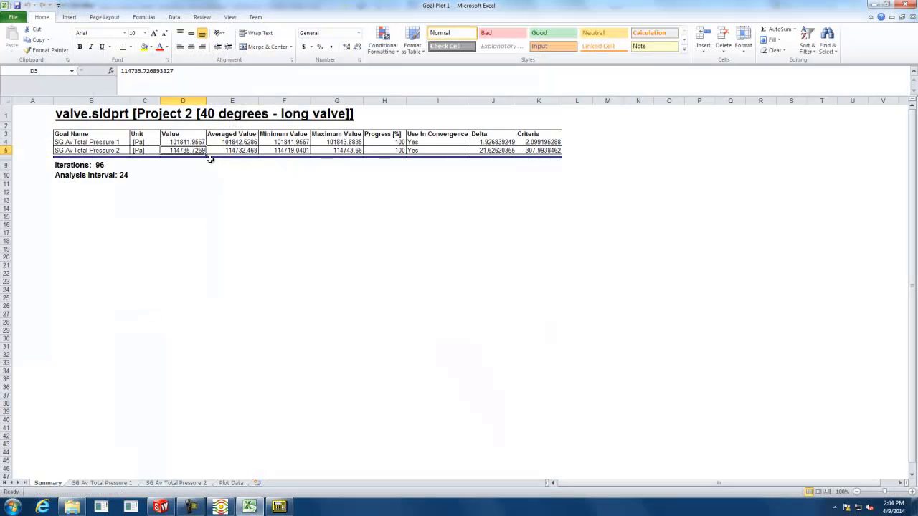
Copy the first goal's total pressure from Excel into the point 1 pressure input
click(195, 142)
key(ctrl+c)
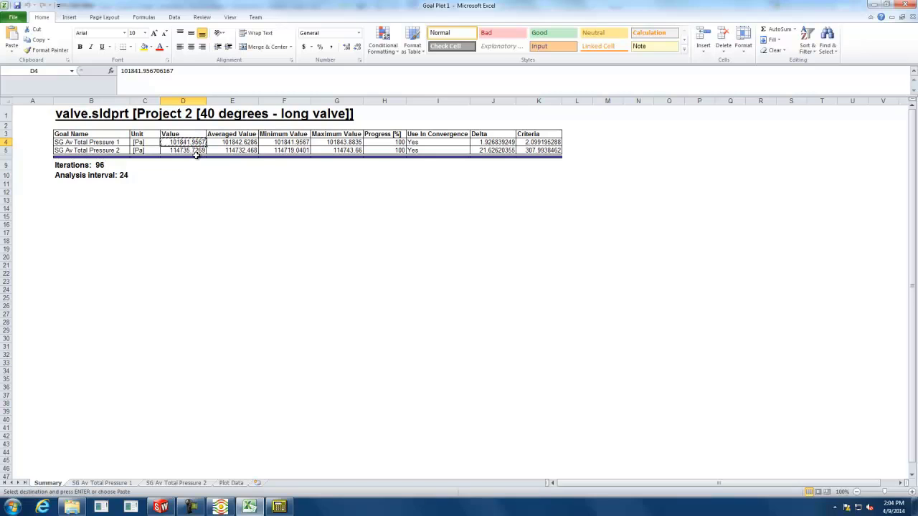
key(alt+Tab)
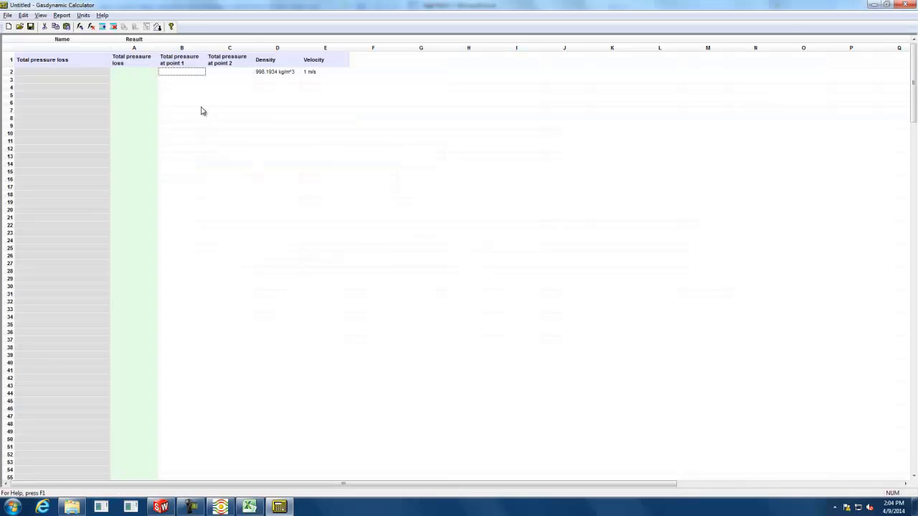
click(192, 72)
key(ctrl+v)
key(alt+Tab)
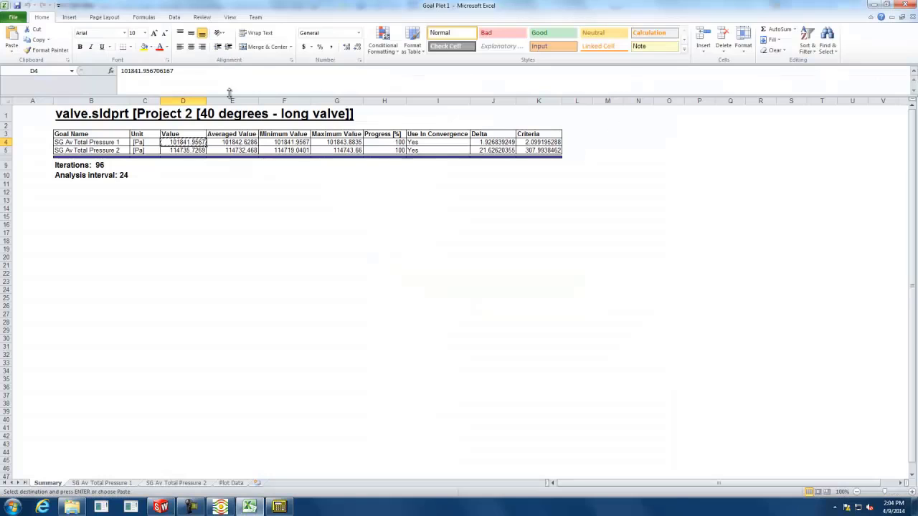
Paste the second goal pressure, then swap so point 1 is 114735.727 Pa and point 2 is 101841.957 Pa
click(191, 150)
key(ctrl+c)
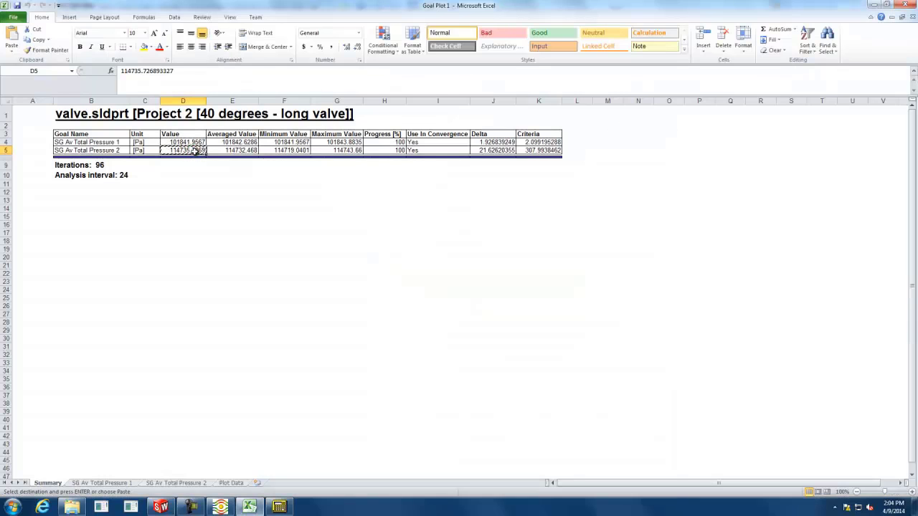
key(alt+Tab)
click(220, 72)
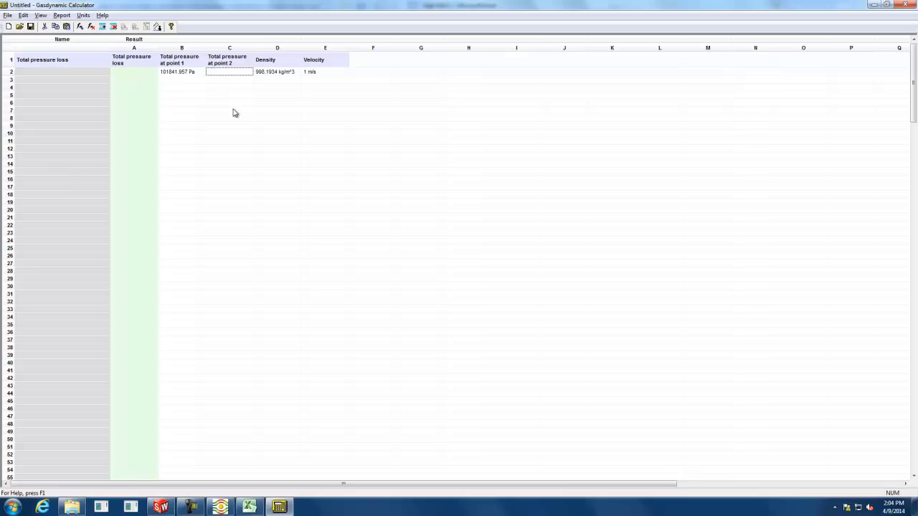
key(ctrl+v)
click(188, 72)
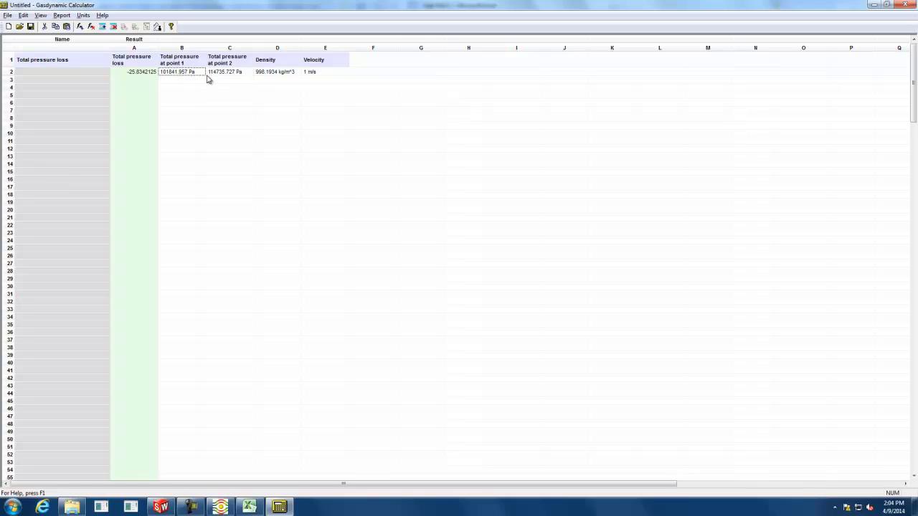
mouse_move(204, 77)
mouse_down()
mouse_move(219, 75)
mouse_move(189, 76)
mouse_move(215, 82)
mouse_move(219, 74)
mouse_move(223, 85)
mouse_up()
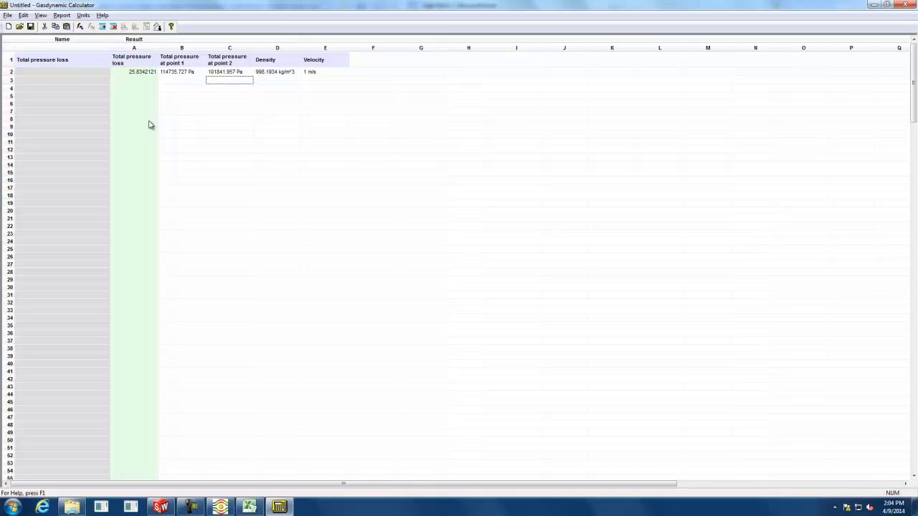
Save as ball valve.fwc in Downloads, overwriting the old file and dismissing the Reference length error
click(30, 26)
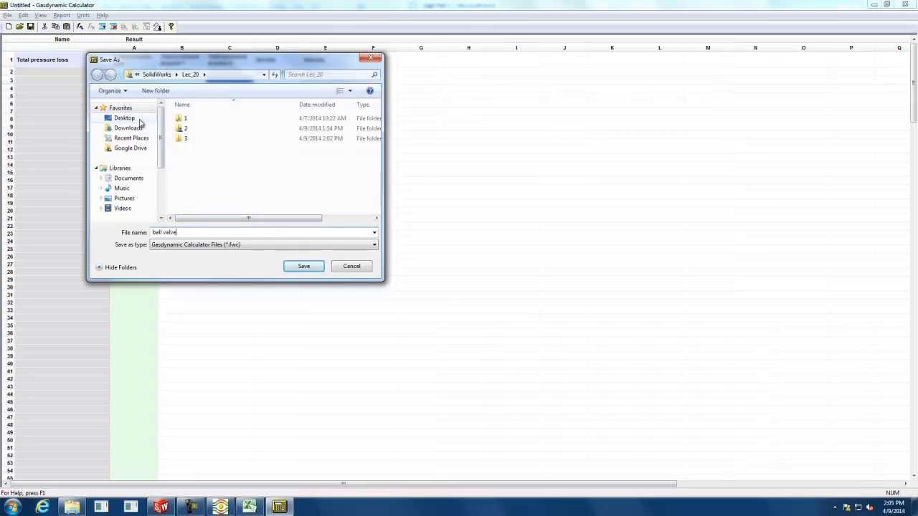
click(129, 127)
click(303, 267)
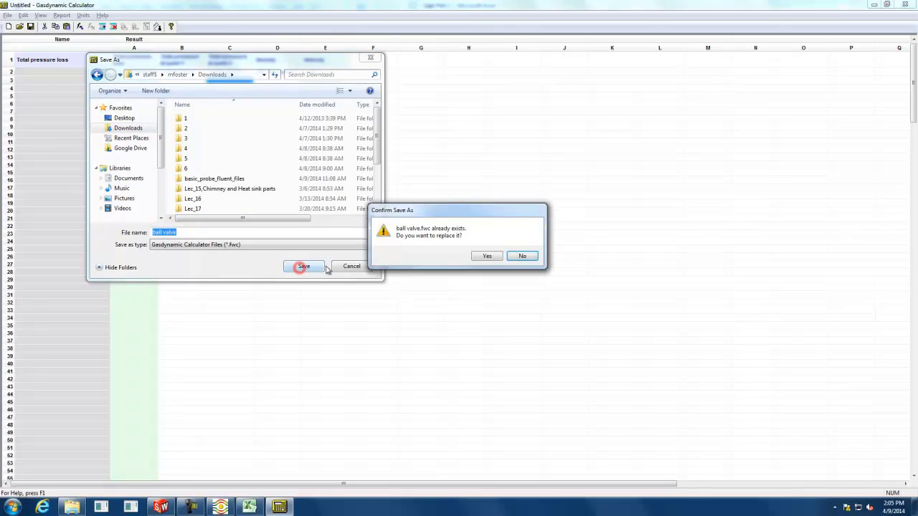
click(482, 255)
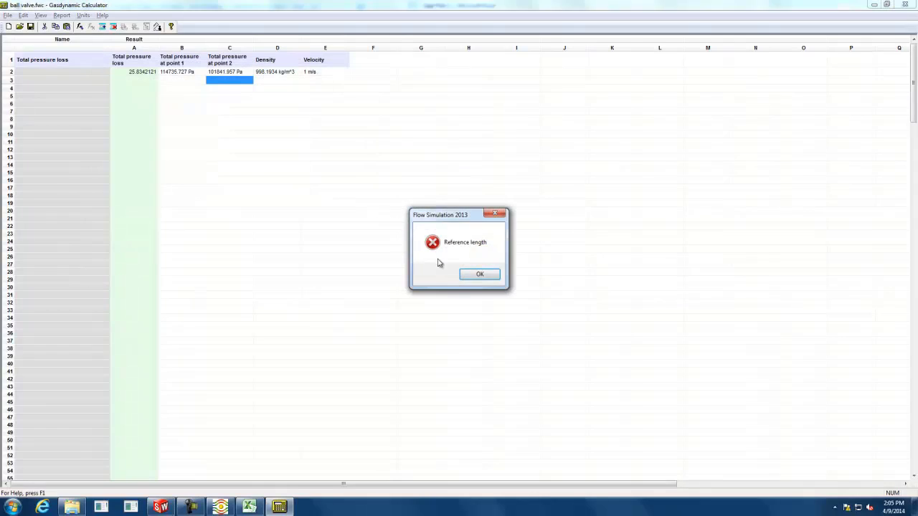
click(479, 276)
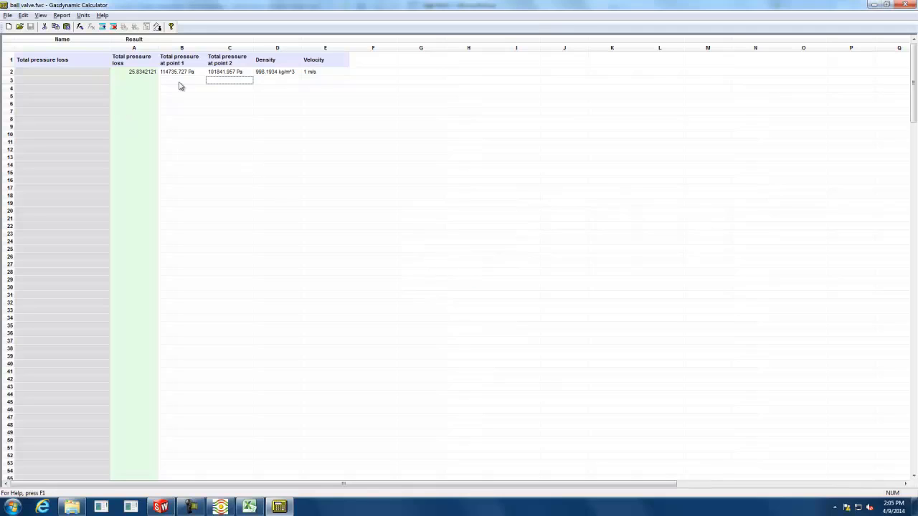
Close the calculator and Excel, then start a project clone named Project 3
click(908, 5)
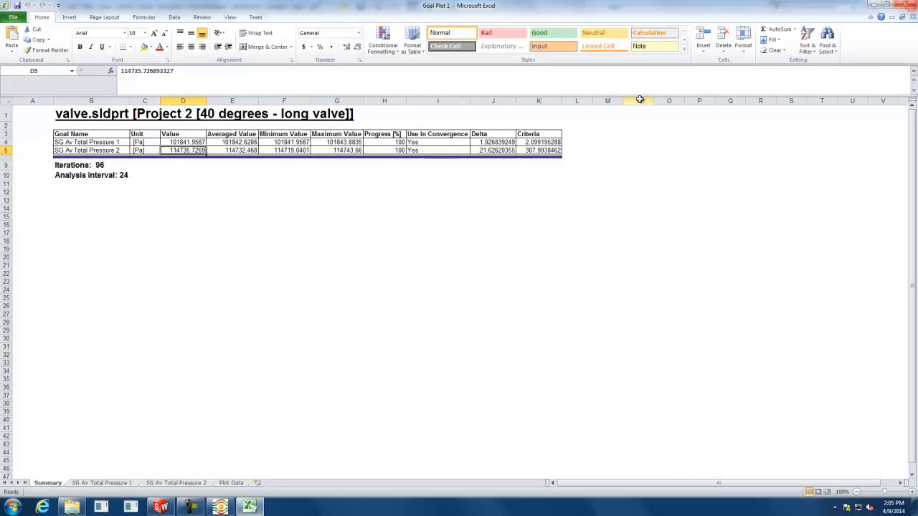
click(905, 5)
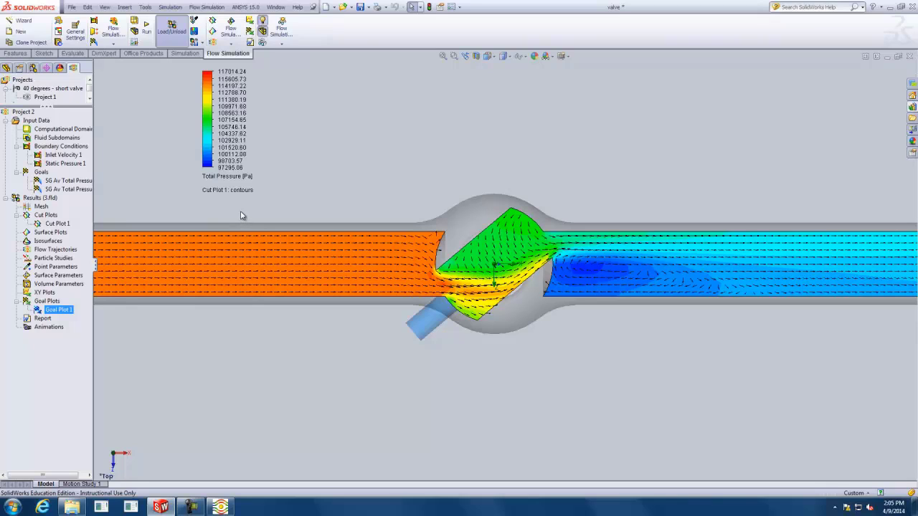
click(28, 43)
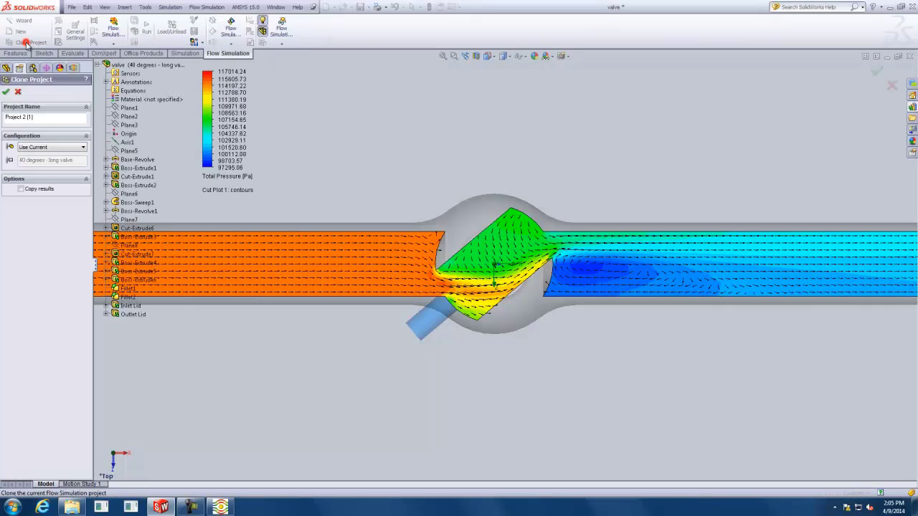
drag(42, 117, 24, 119)
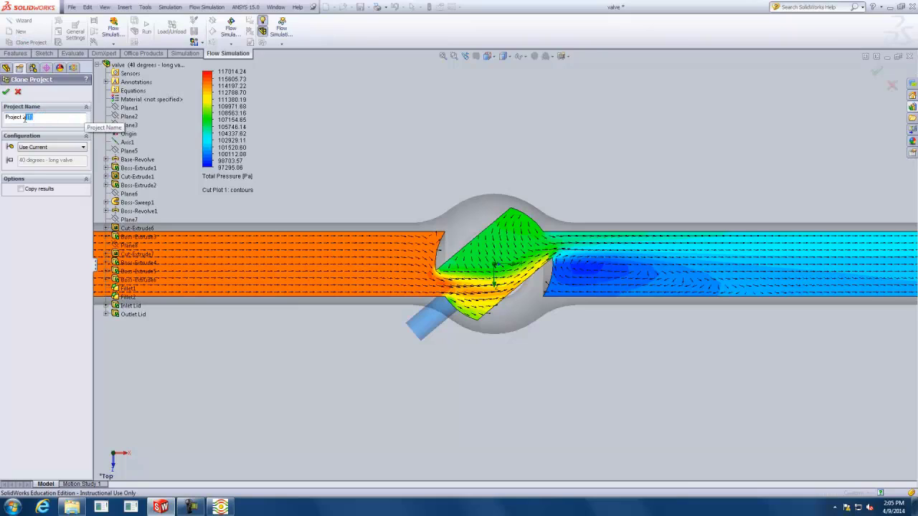
text(3)
Base the clone only on 00 degrees - long valve, resetting computational domain and mesh settings
click(65, 148)
click(59, 163)
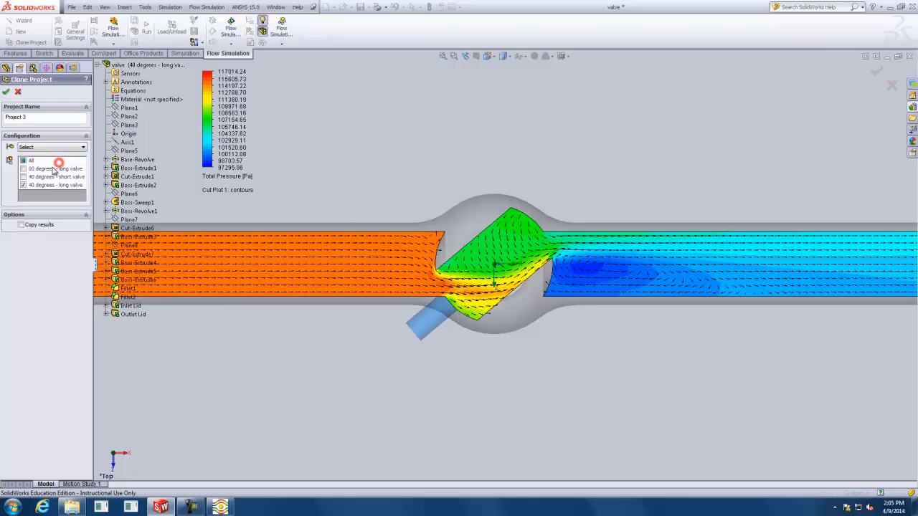
click(23, 169)
click(23, 185)
click(6, 93)
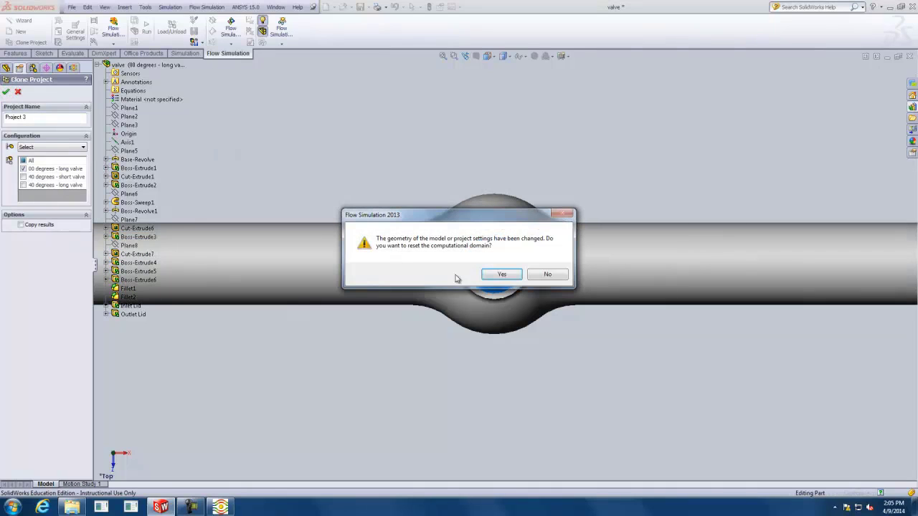
click(494, 275)
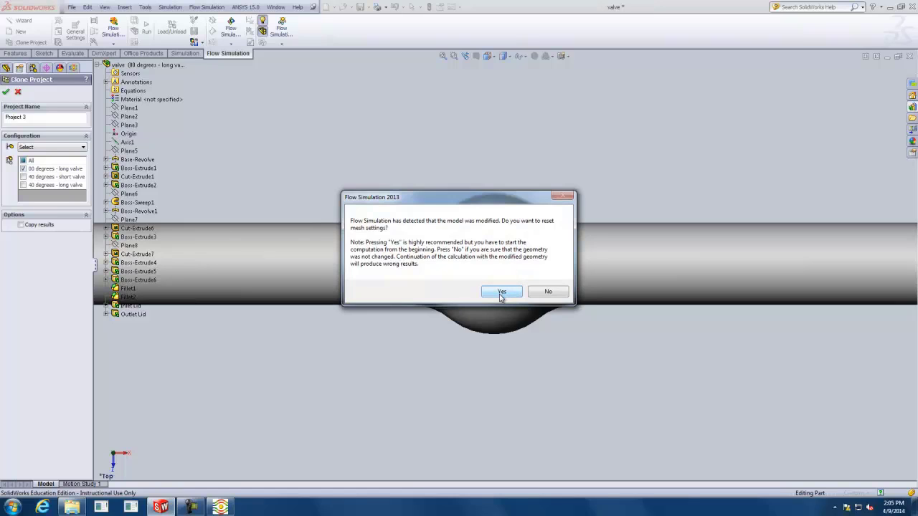
click(501, 293)
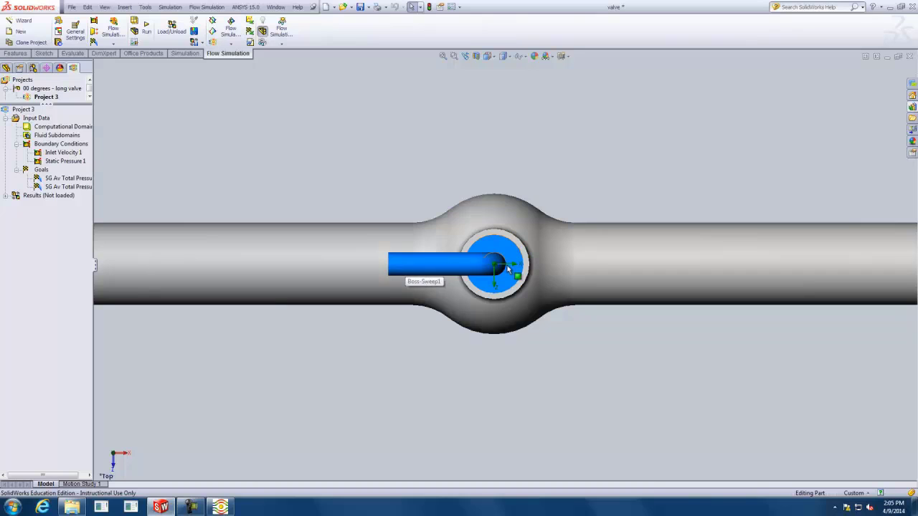
Orbit to an angled view of the valve and run the Project 3 calculation
middle_drag(550, 265, 548, 117)
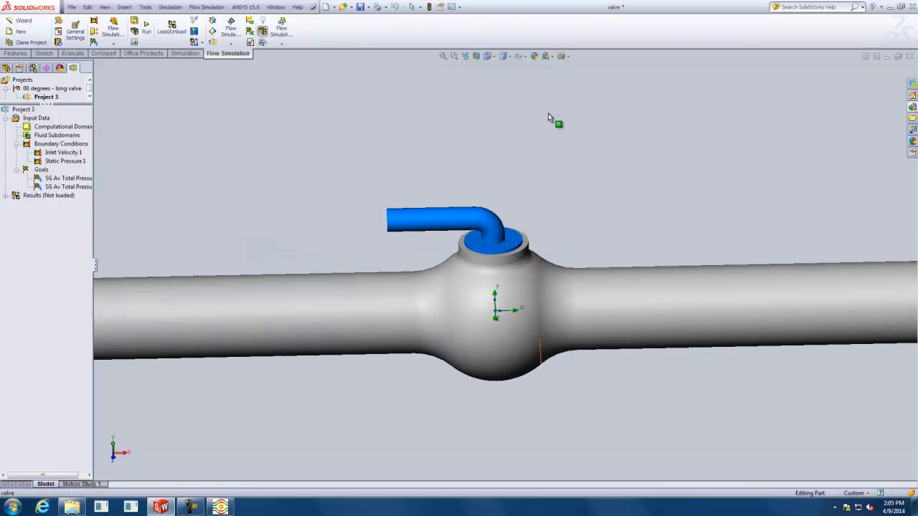
scroll(430, 329, up, 3)
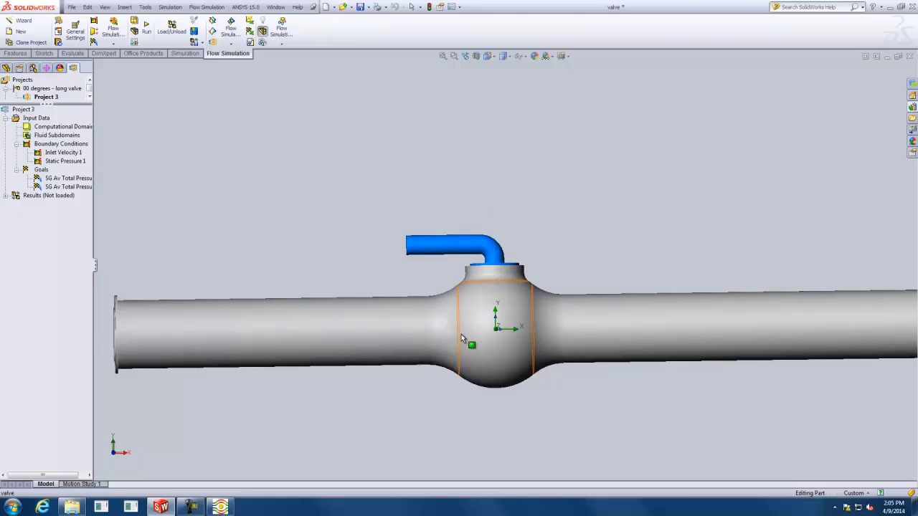
scroll(473, 331, down, 3)
middle_drag(489, 330, 466, 365)
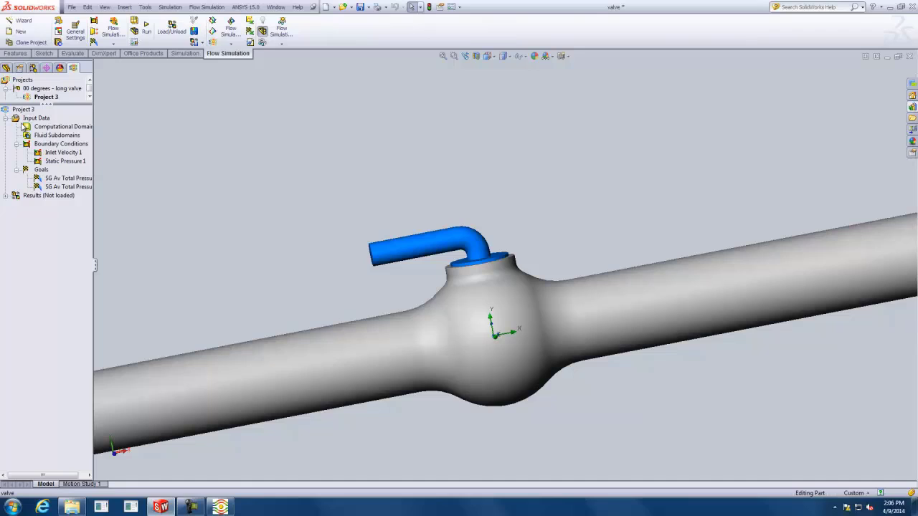
click(145, 29)
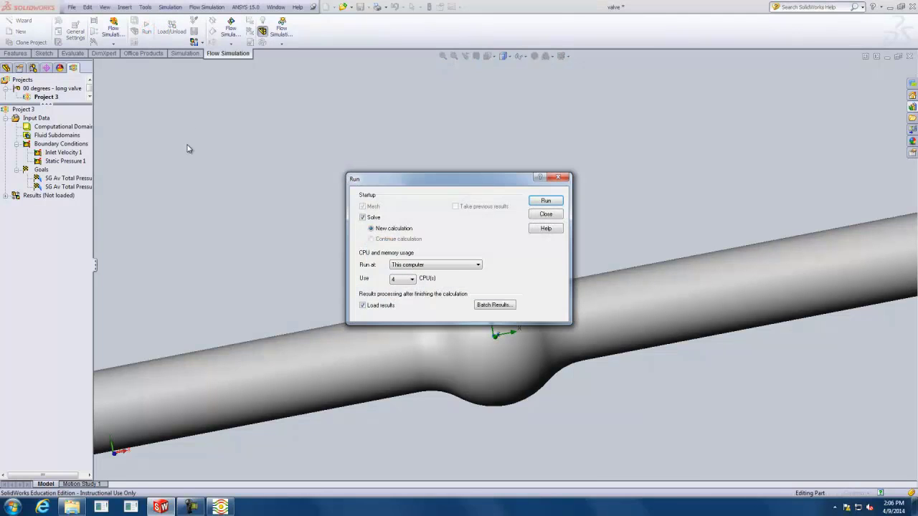
click(546, 201)
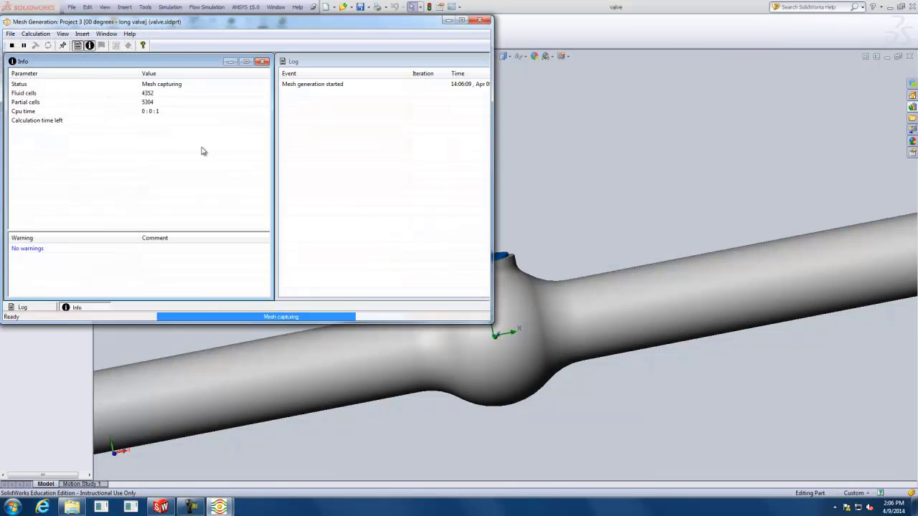
Stop the solver after one iteration, keep the results, and close the Solver window
click(12, 46)
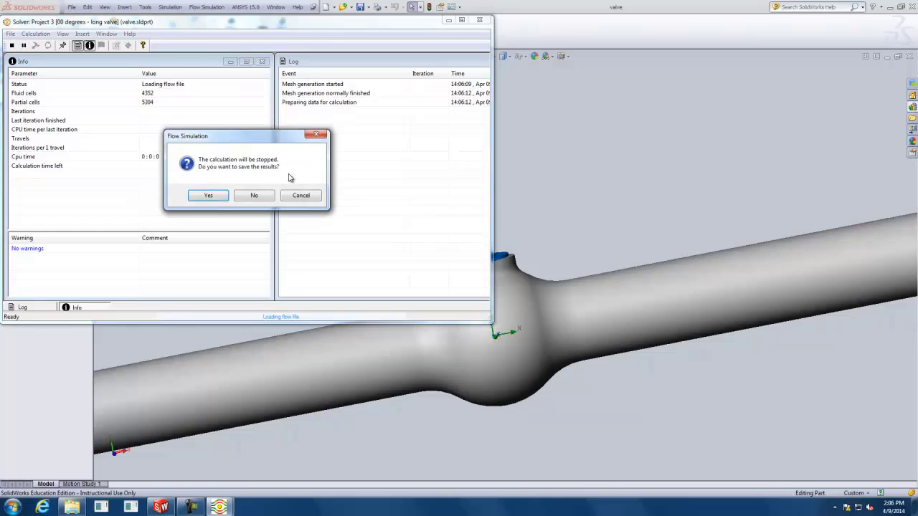
click(254, 197)
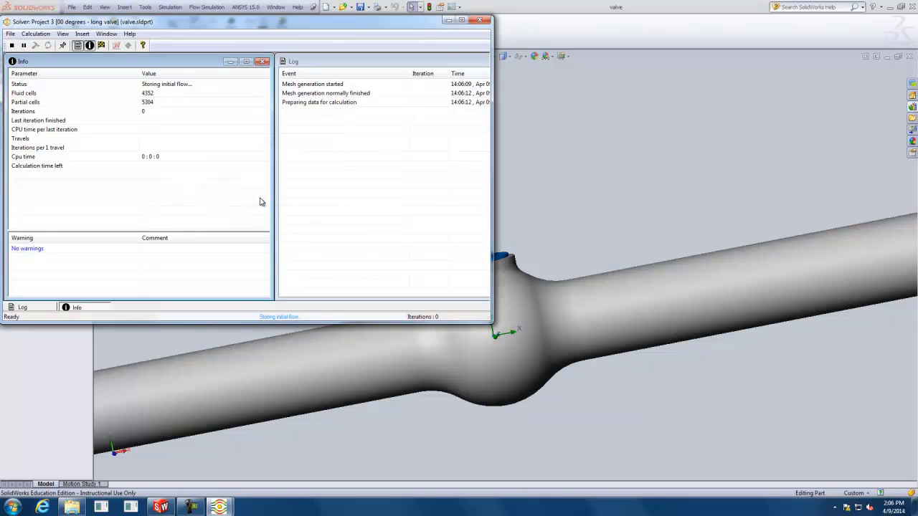
click(479, 19)
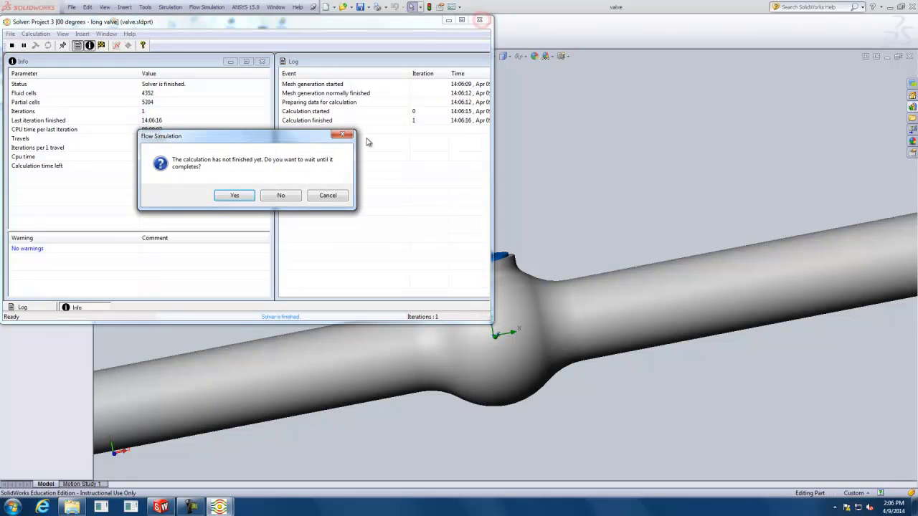
click(279, 196)
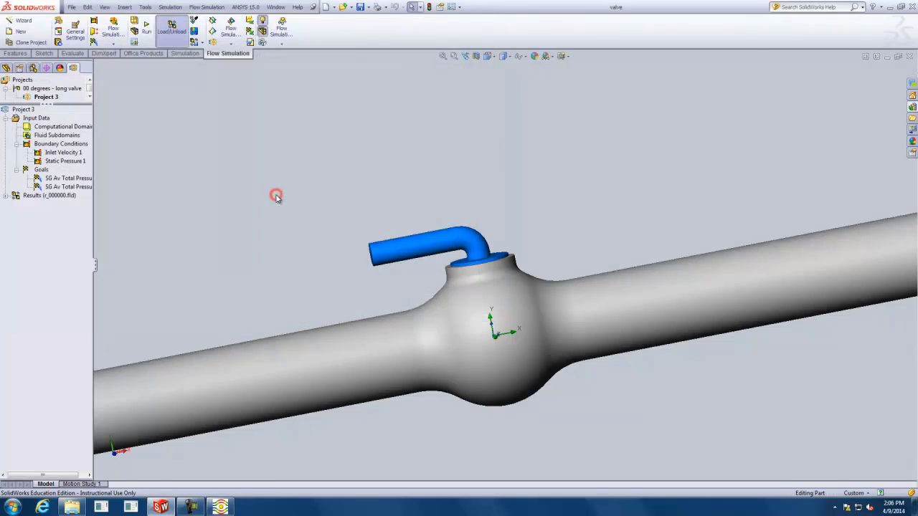
In Project 3's level-3 Initial Mesh, clear Manual specification of the minimum gap size and confirm
right_click(47, 118)
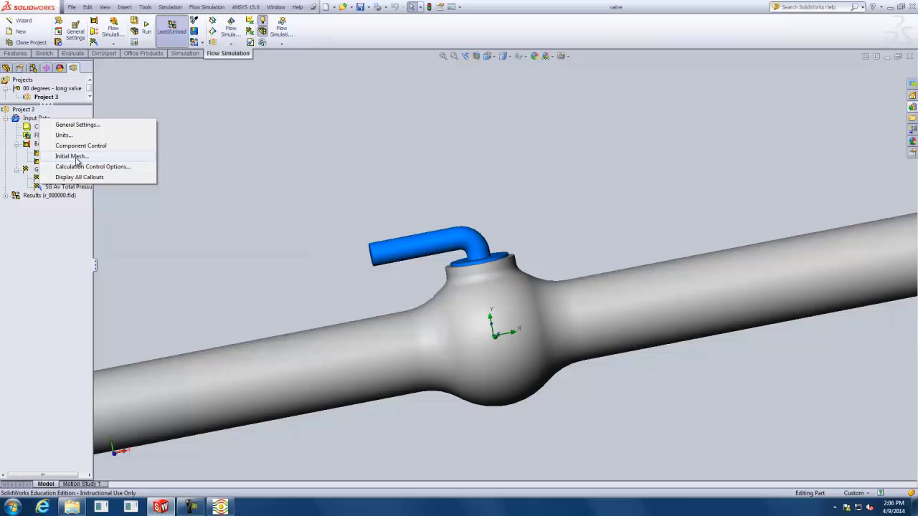
click(76, 156)
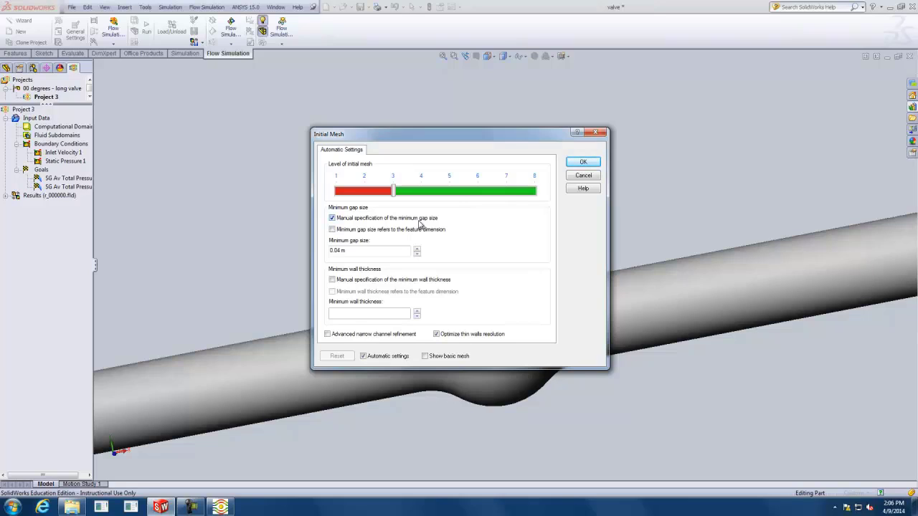
click(349, 220)
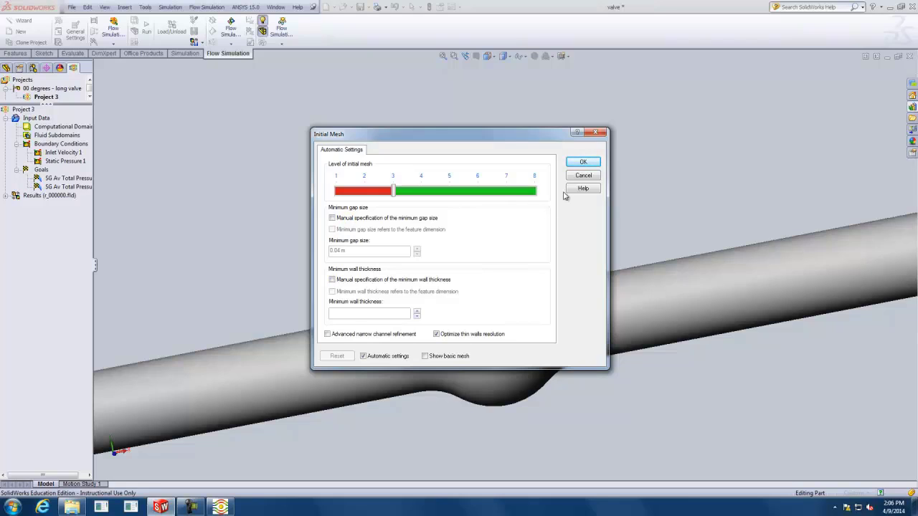
click(581, 162)
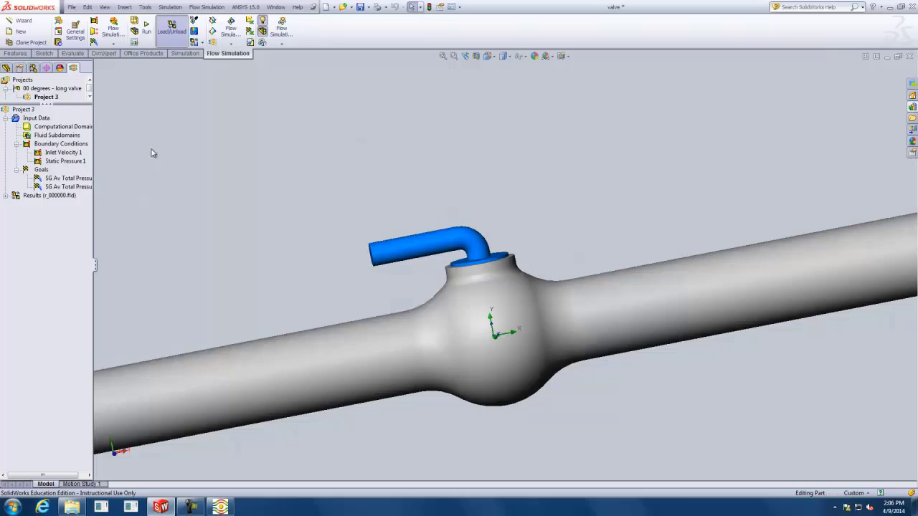
Run the open-valve calculation with a live pressure preview on Plane2, then close the solver after 57 iterations
click(147, 27)
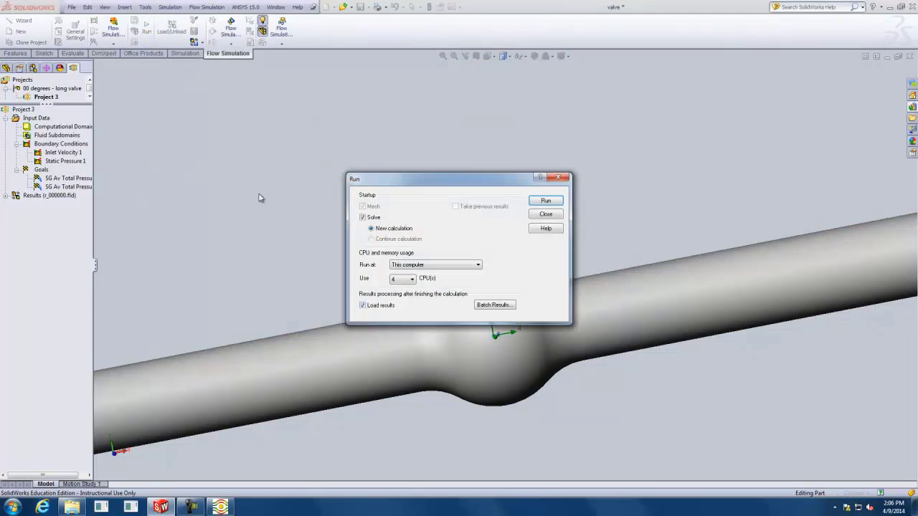
click(559, 201)
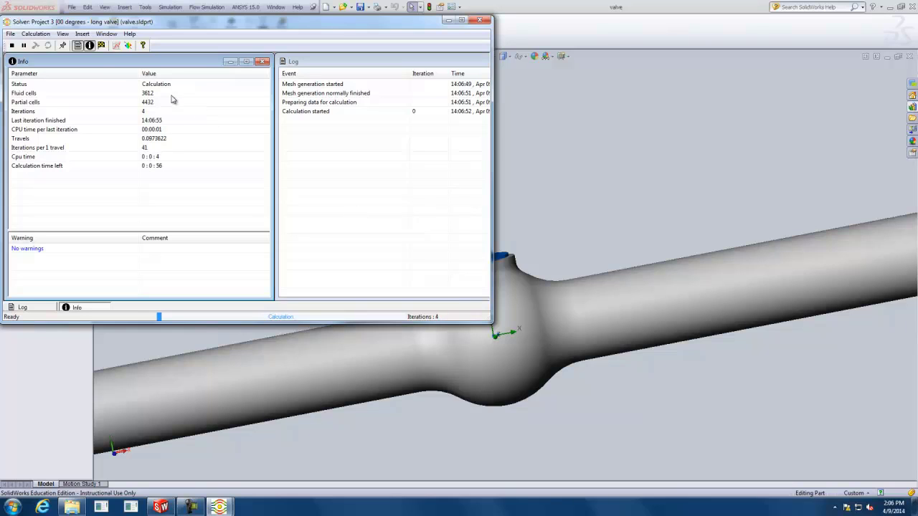
click(128, 46)
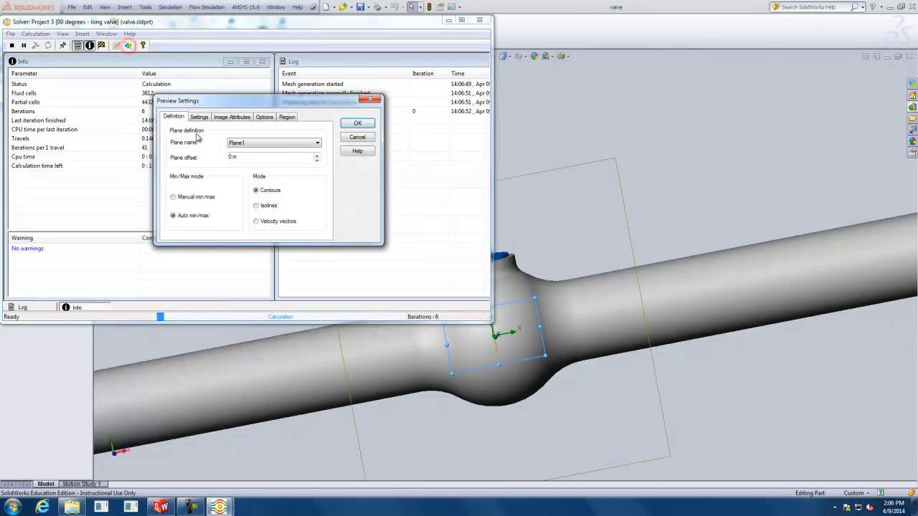
click(317, 143)
click(298, 156)
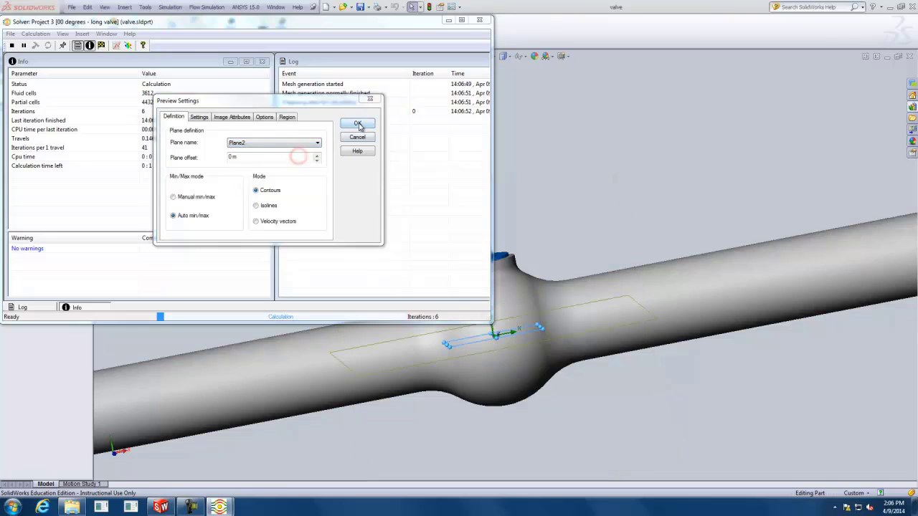
click(357, 123)
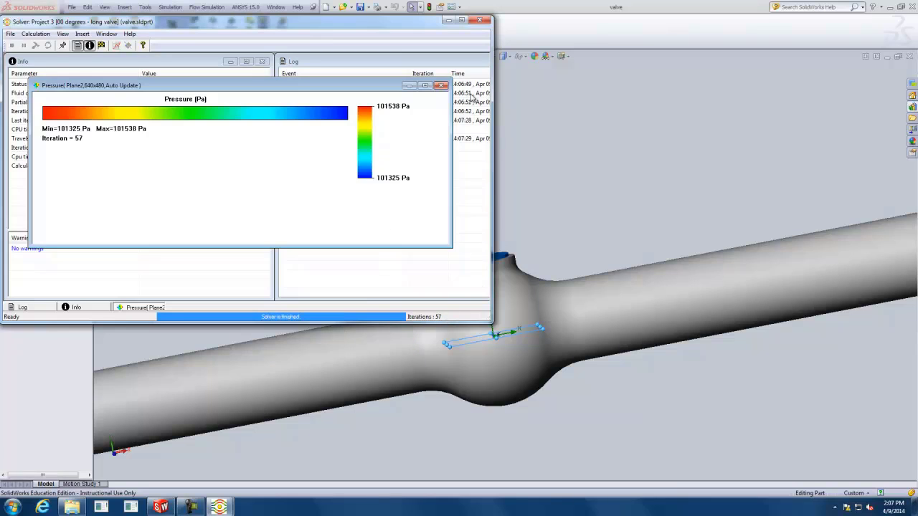
click(480, 20)
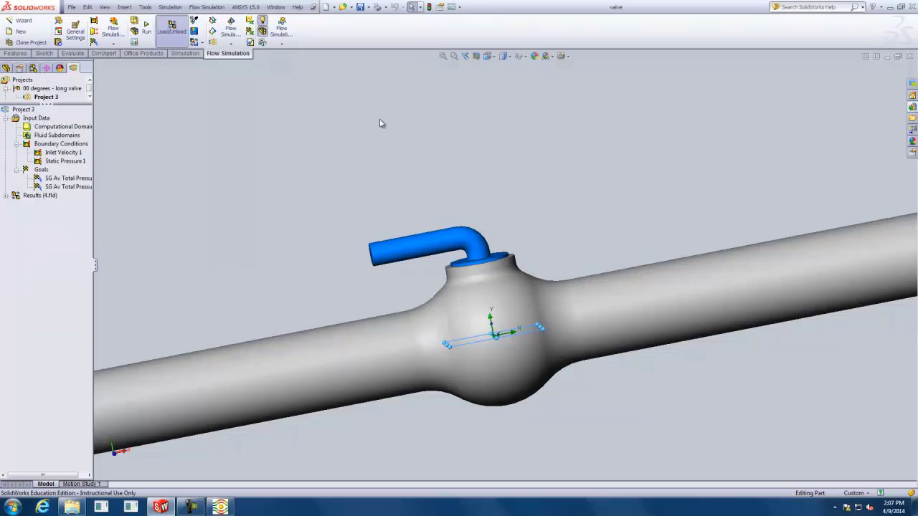
Export Goal Plot 1's total pressures (101830.2516 and 102034.3308 Pa) to Excel, check D4, and return
click(6, 196)
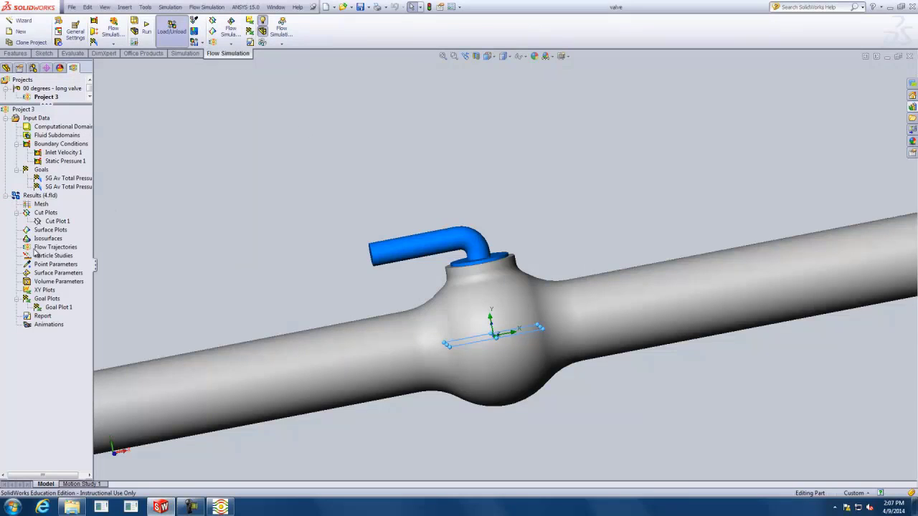
click(56, 307)
right_click(55, 309)
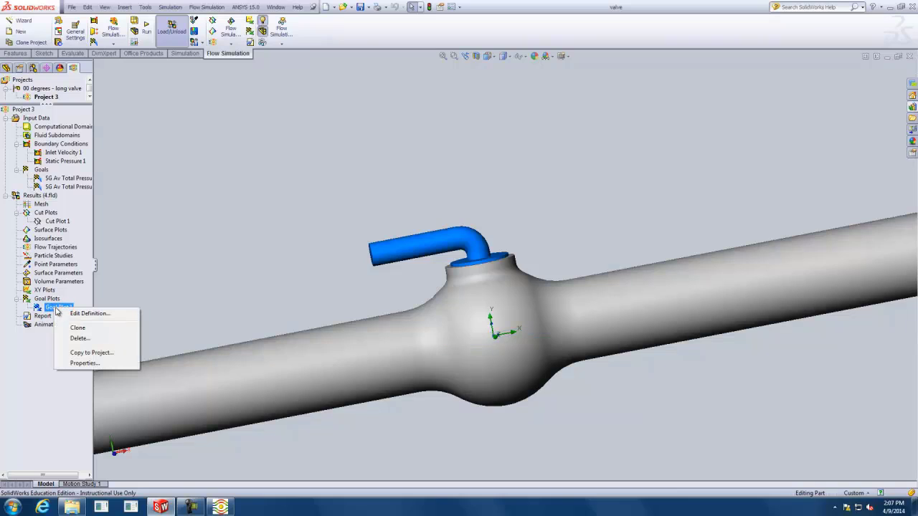
click(78, 314)
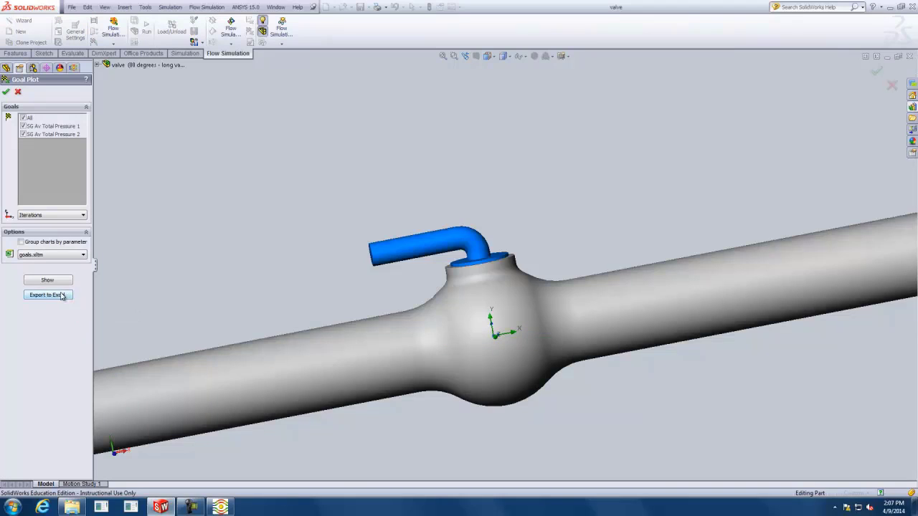
click(55, 297)
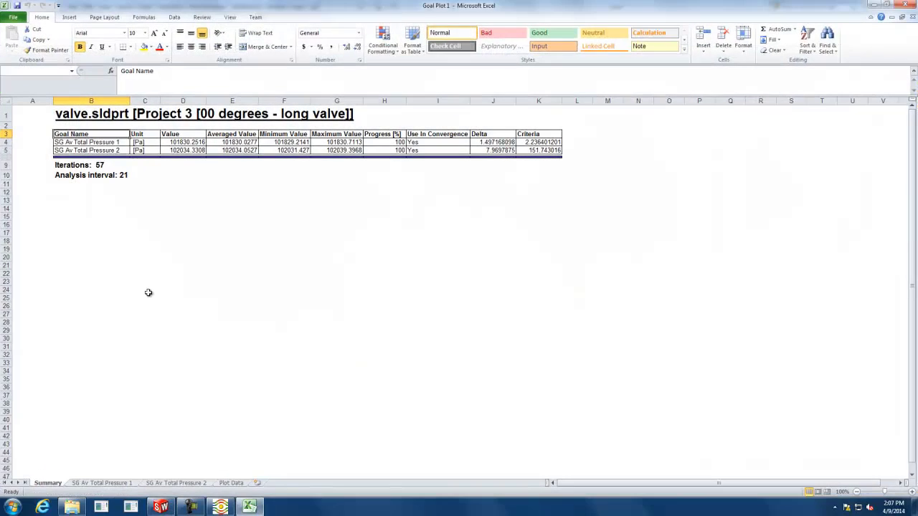
click(188, 143)
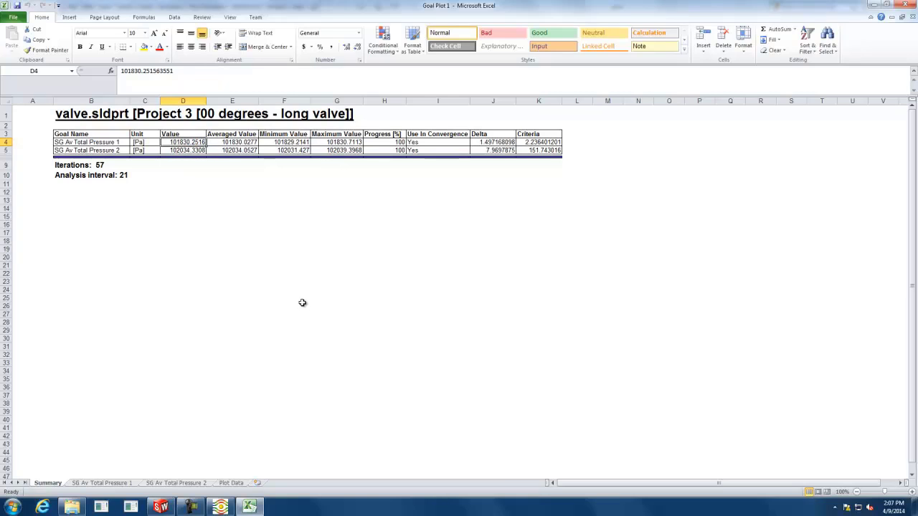
key(alt+Tab)
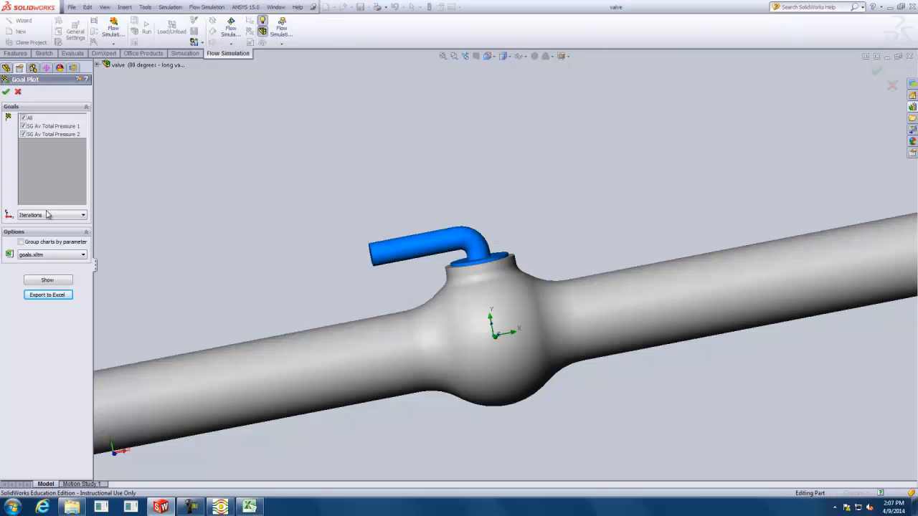
Close the goal plot settings and launch the Gasdynamic Calculator
click(17, 92)
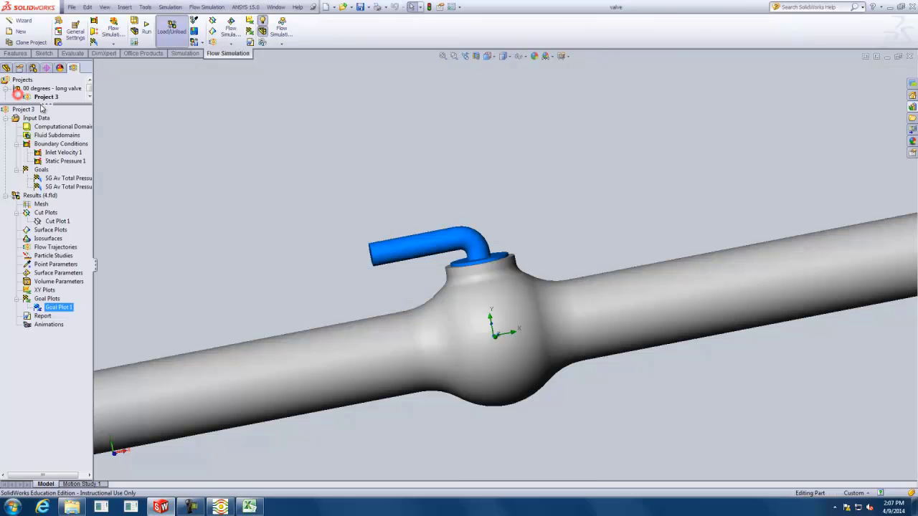
click(207, 7)
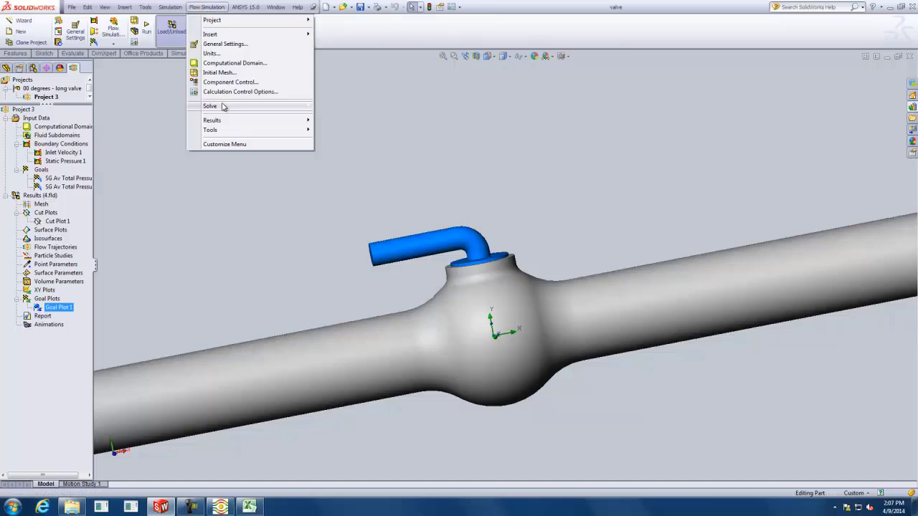
mouse_move(222, 130)
click(347, 161)
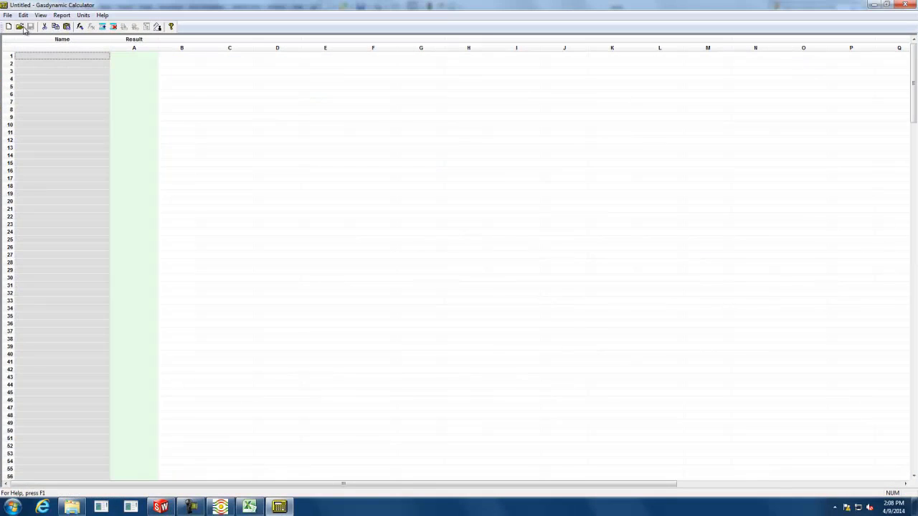
Open ball valve.fwc from the Downloads folder after the recent-file link fails
click(7, 15)
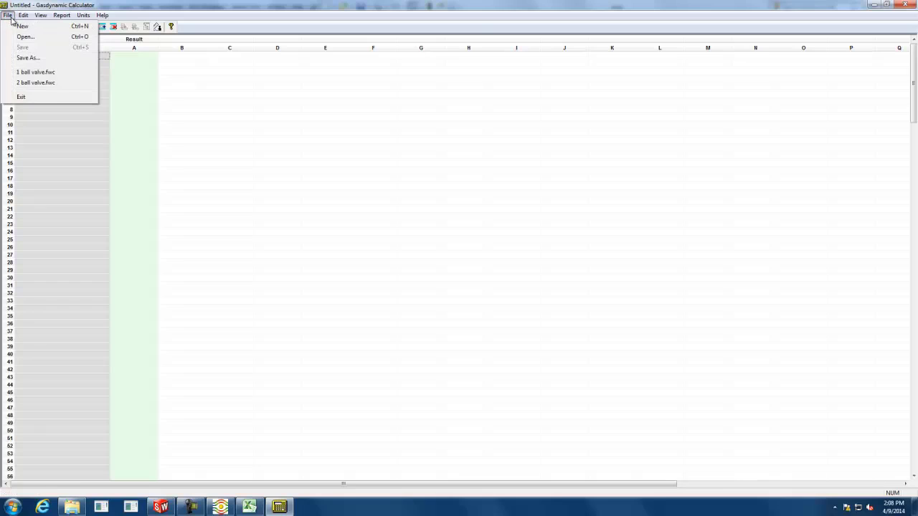
mouse_move(24, 15)
click(41, 75)
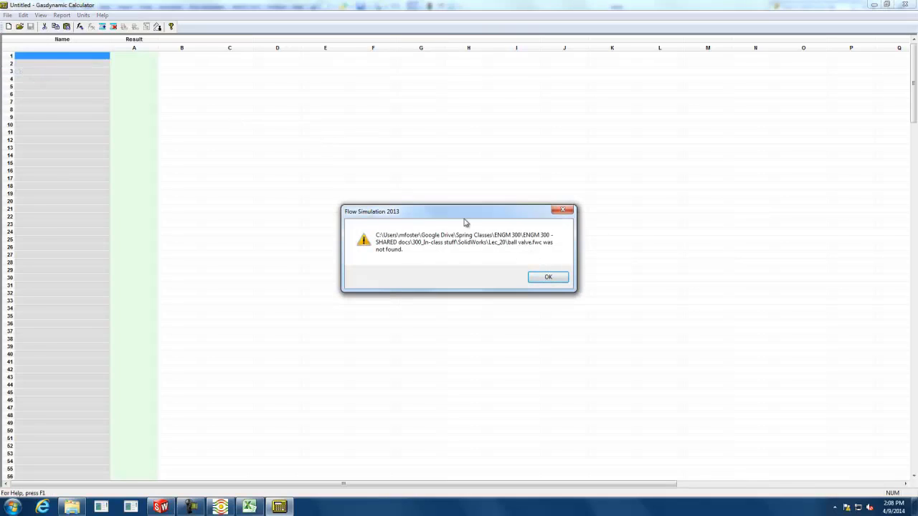
click(550, 278)
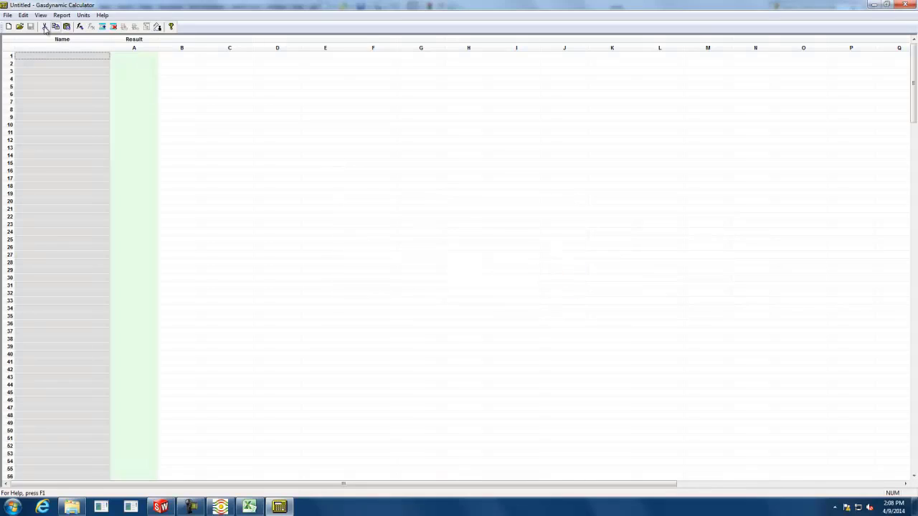
click(20, 27)
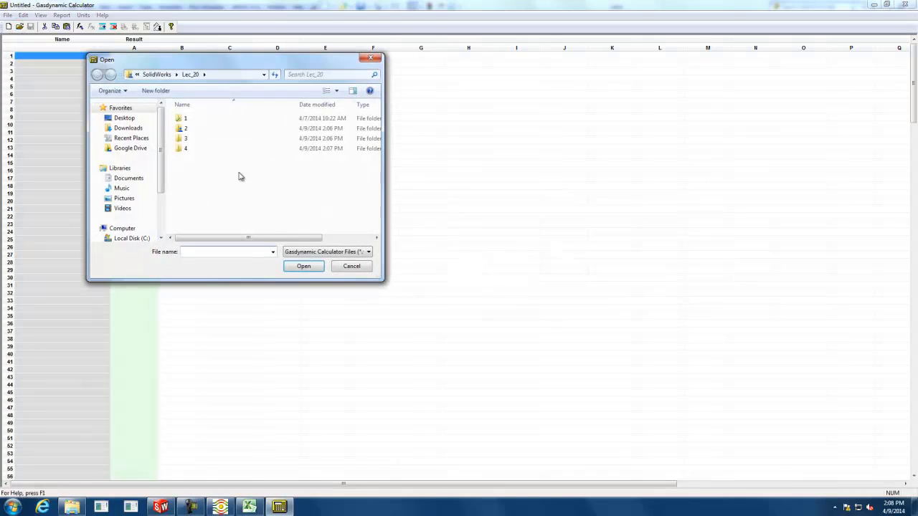
click(128, 127)
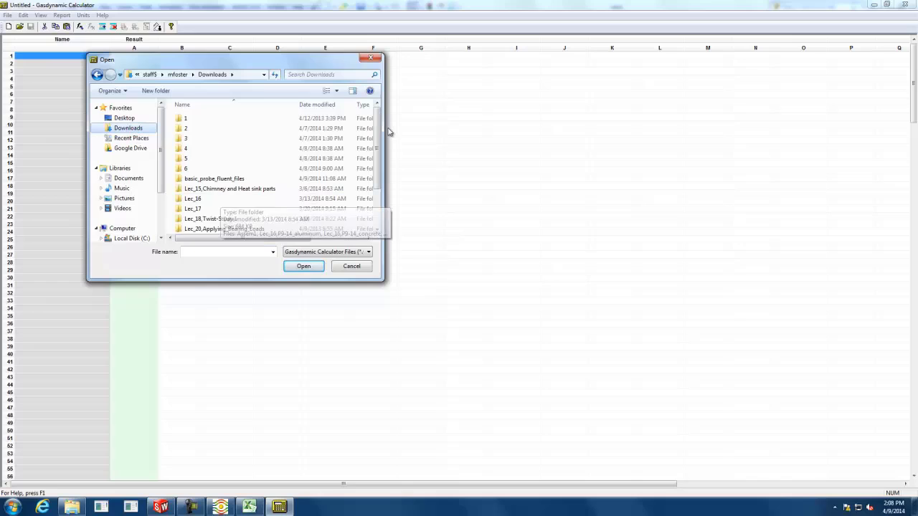
scroll(380, 135, down, 2)
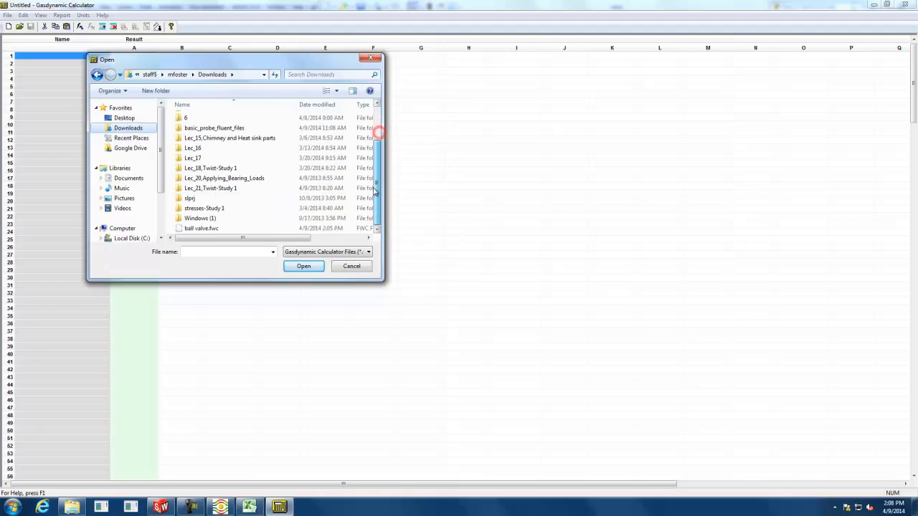
click(209, 230)
click(304, 266)
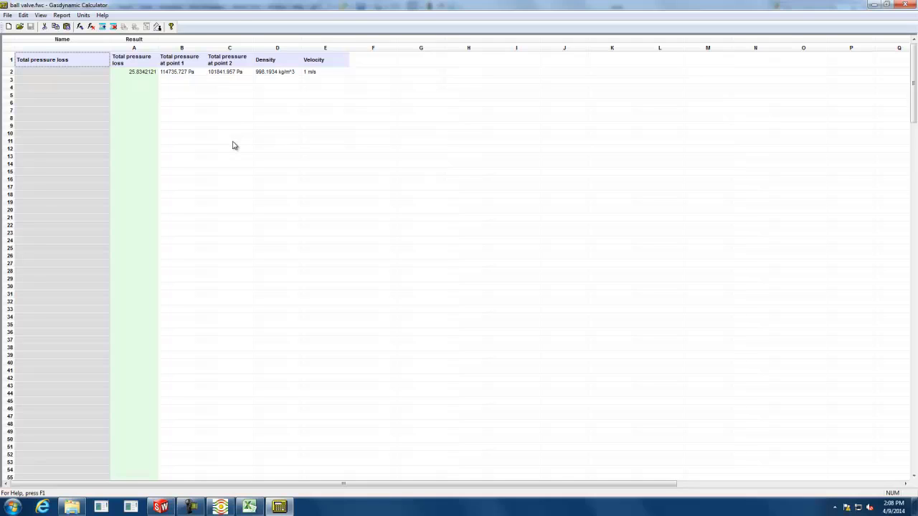
Copy the Excel goal values D4:D5 into the calculator's cells B4:B5
key(alt+Tab)
key(alt+Tab)
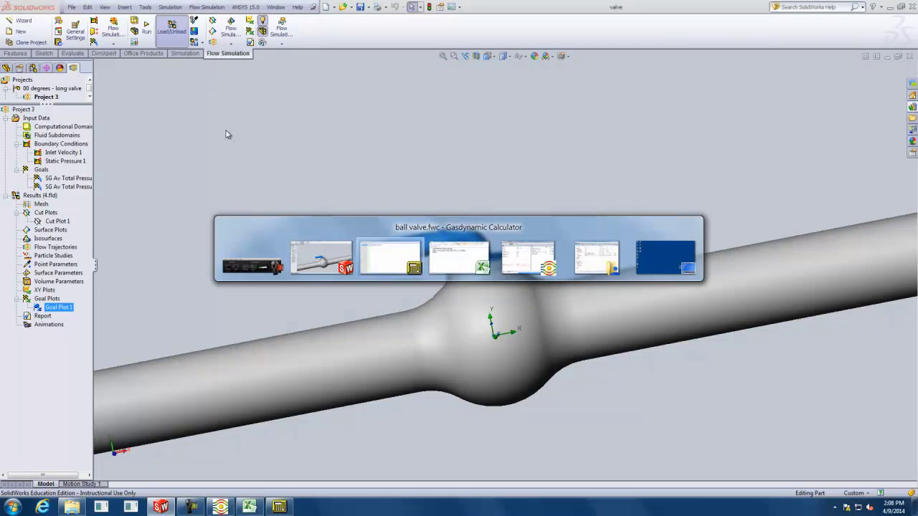
key(alt+Tab)
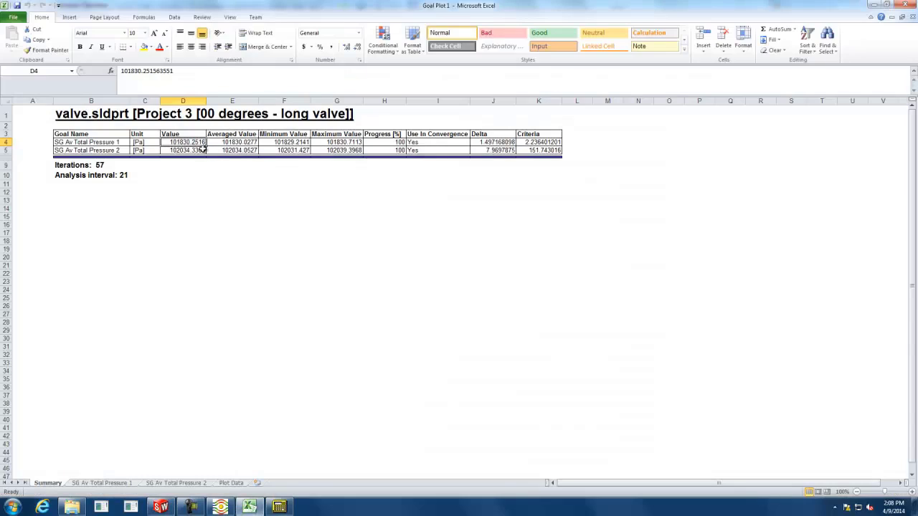
drag(197, 143, 194, 151)
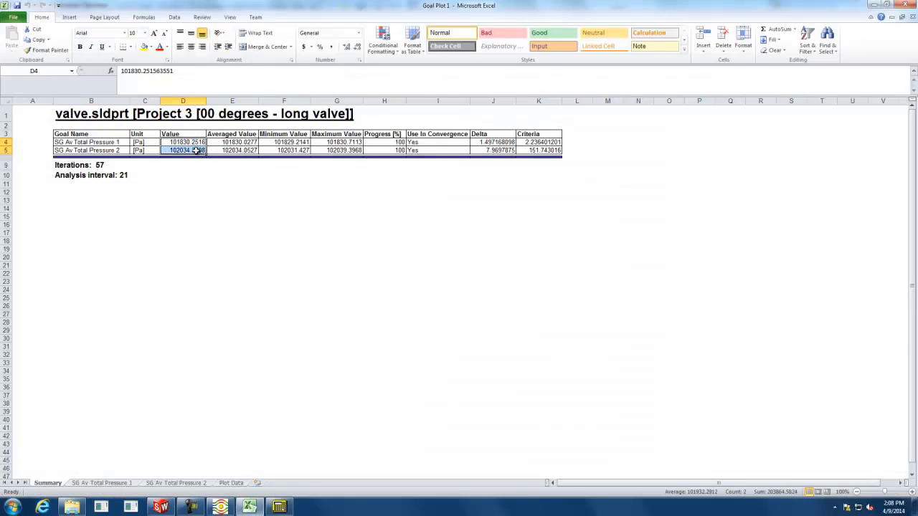
key(ctrl+c)
key(alt+Tab)
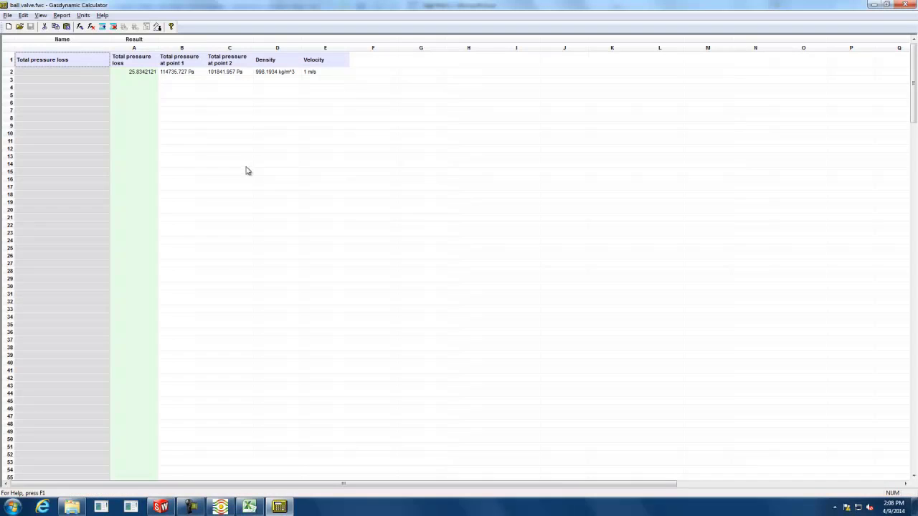
click(184, 87)
key(ctrl+v)
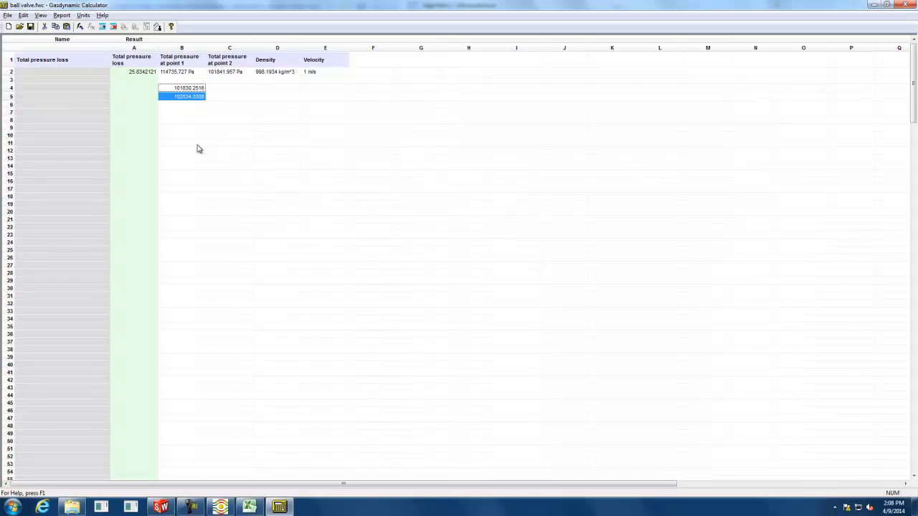
Keep the 25.8342121 loss in row 7 and label it '40 degrees'
click(138, 74)
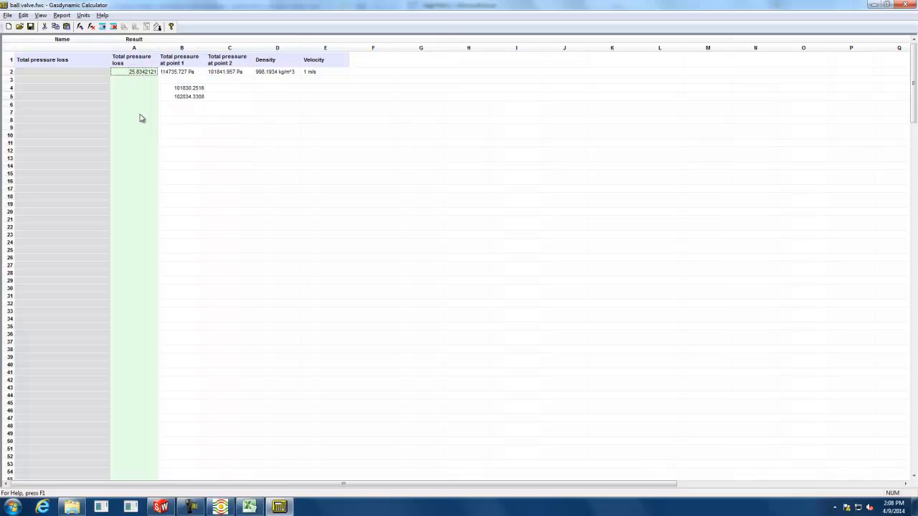
click(139, 112)
key(ctrl+v)
click(95, 113)
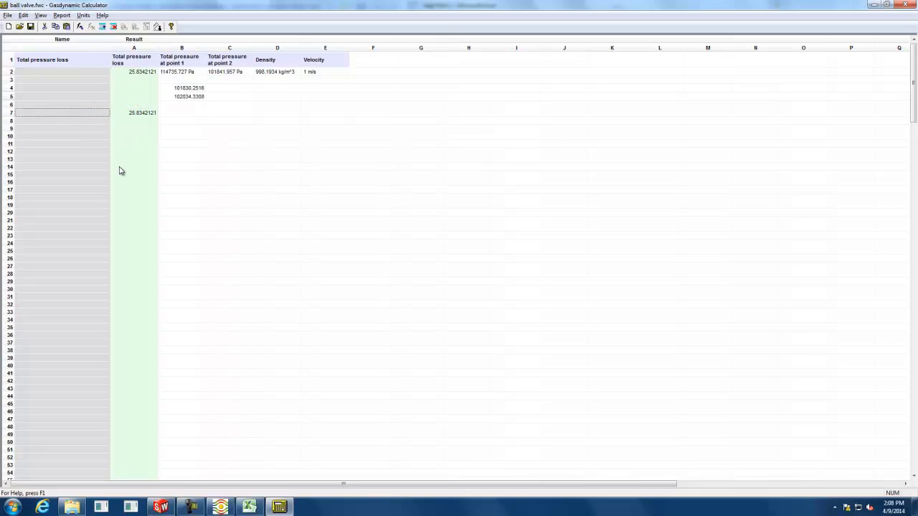
text(40 degrees)
key(Return)
Link the point 1 total pressure to cell B5 (102034.331 Pa)
right_click(186, 61)
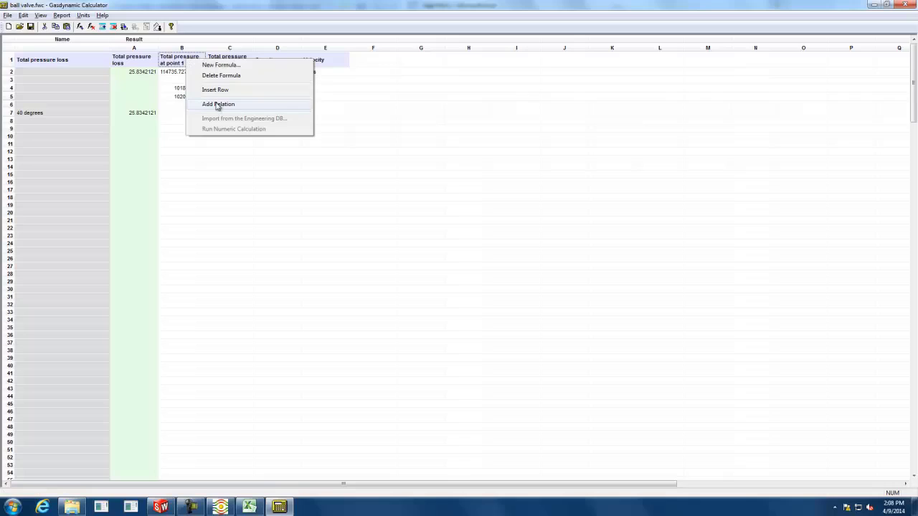
click(216, 104)
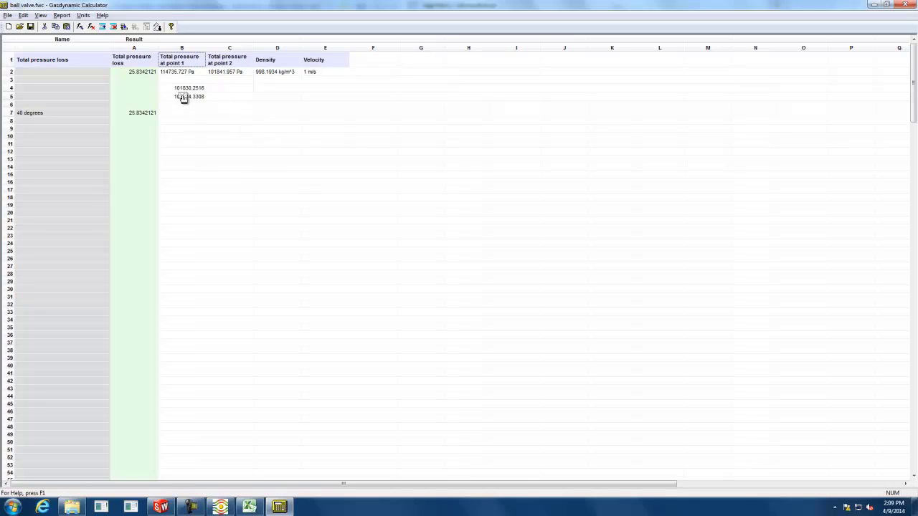
click(183, 98)
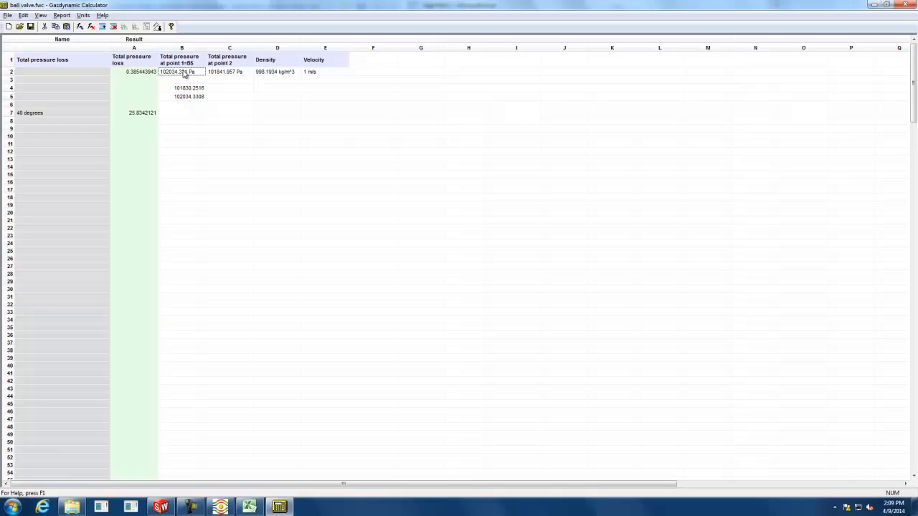
Link the point 2 total pressure to cell B4 (101830.252 Pa), giving a 0.408897114 loss
right_click(229, 72)
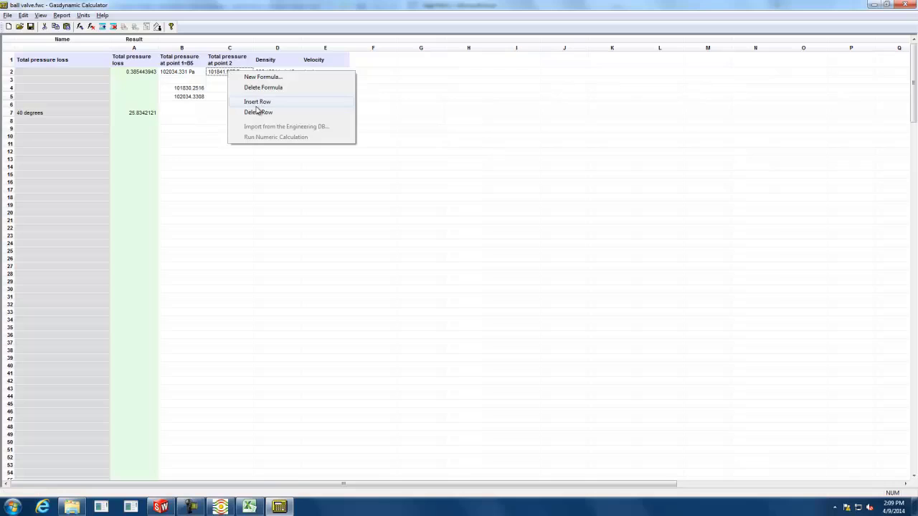
right_click(234, 61)
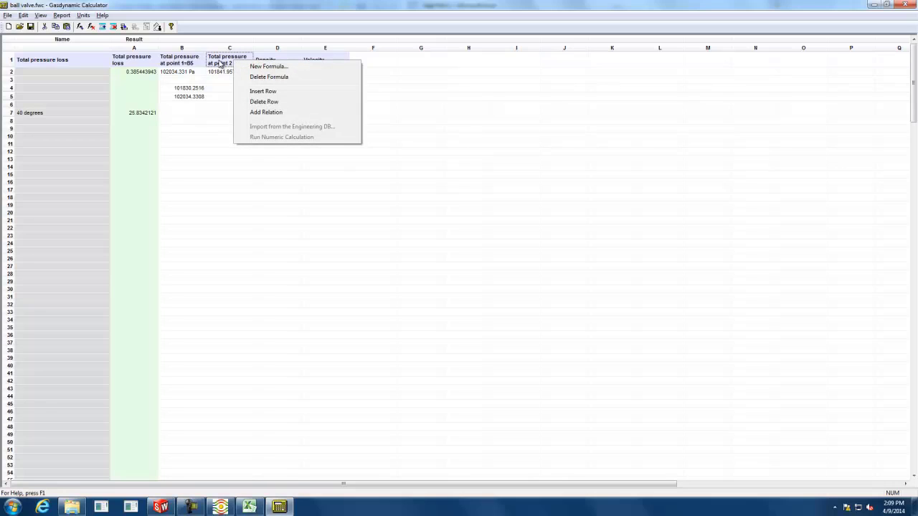
click(256, 112)
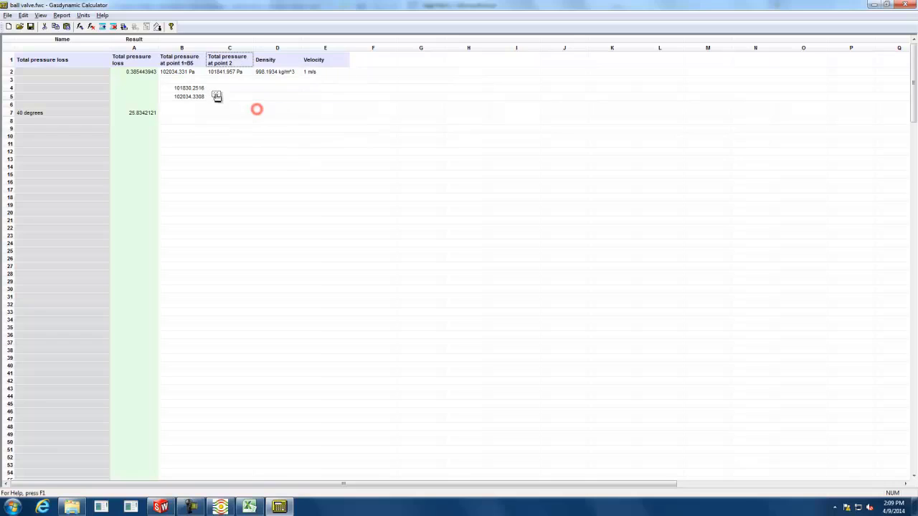
click(194, 88)
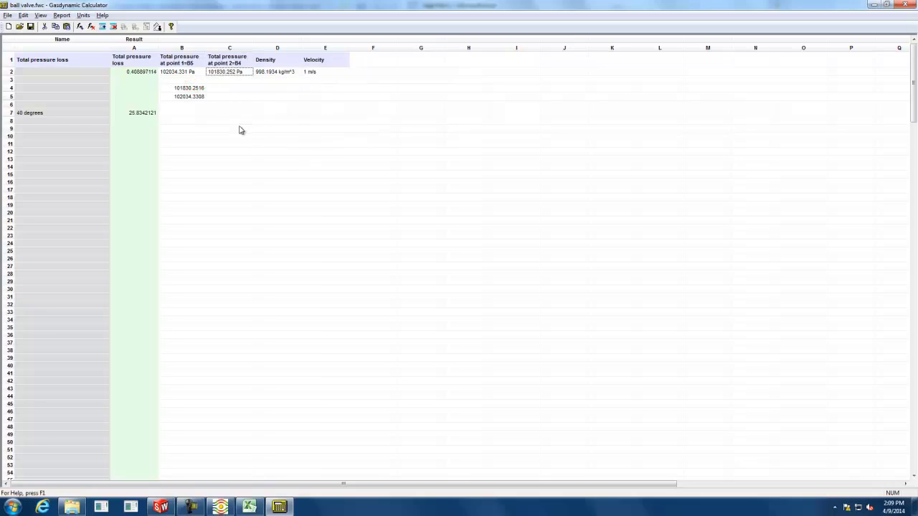